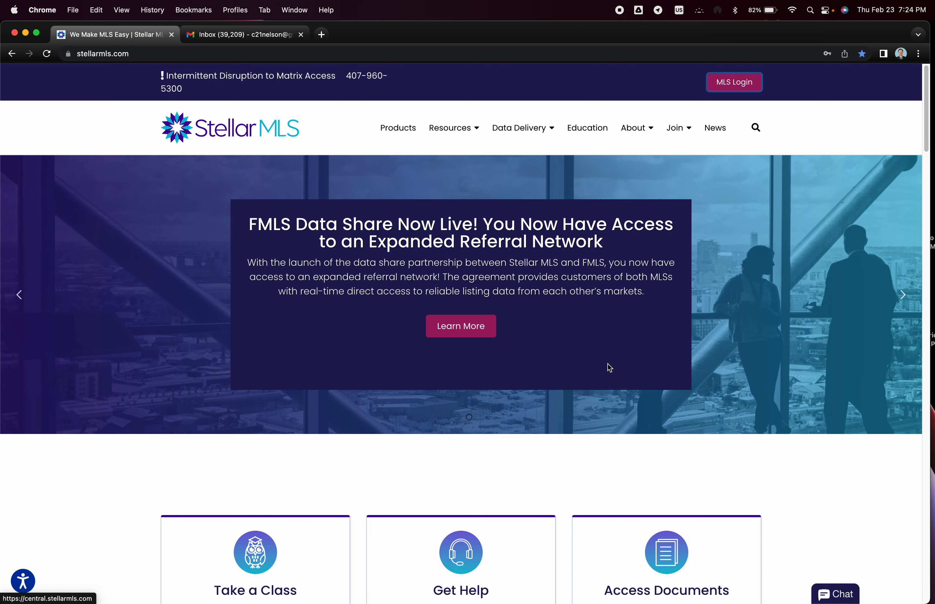
Enter the MLS member portal, launch Form Simplicity and open the blank forms packages list.
{"action": "left_click", "coordinate": [734, 82]}
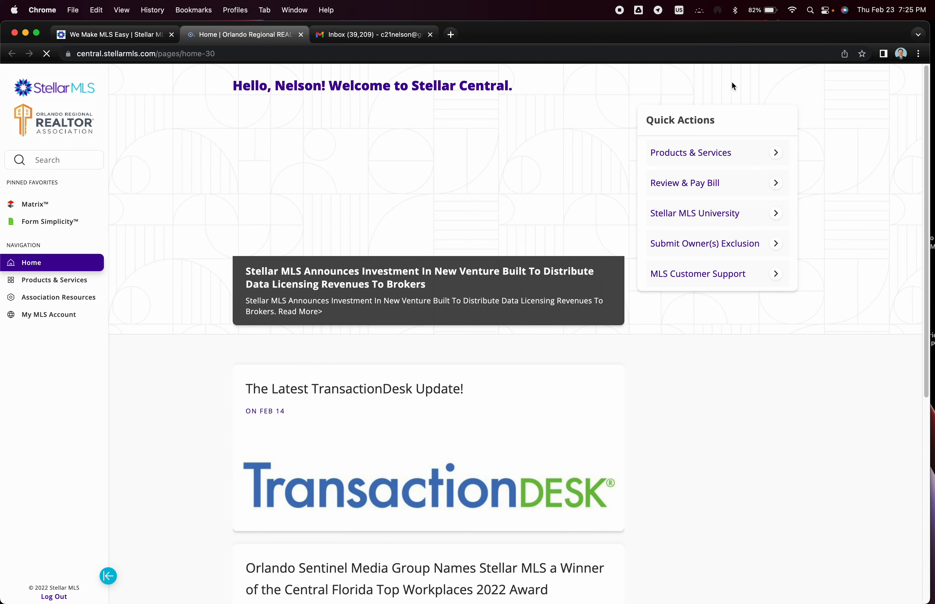
{"action": "left_click", "coordinate": [43, 221]}
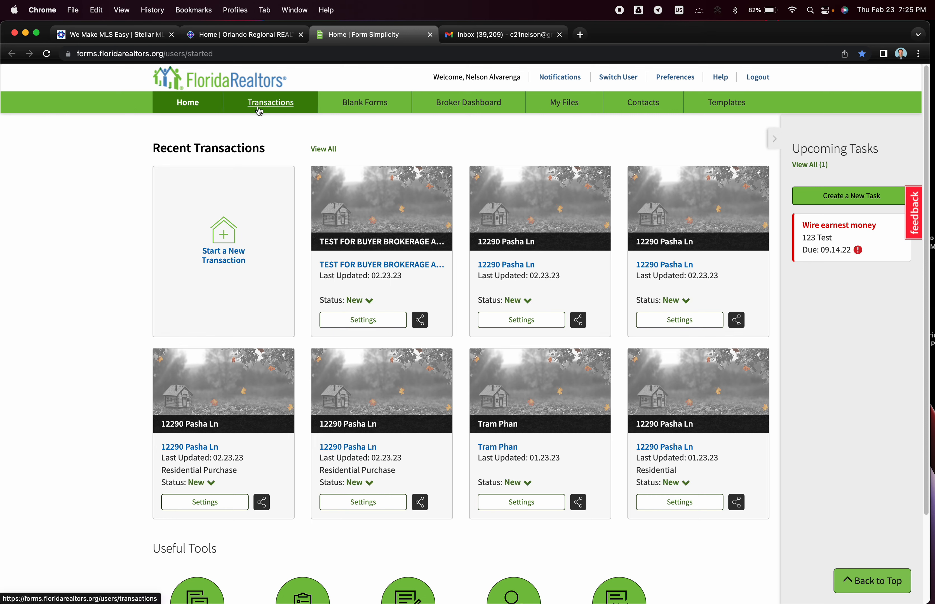
{"action": "left_click", "coordinate": [370, 102]}
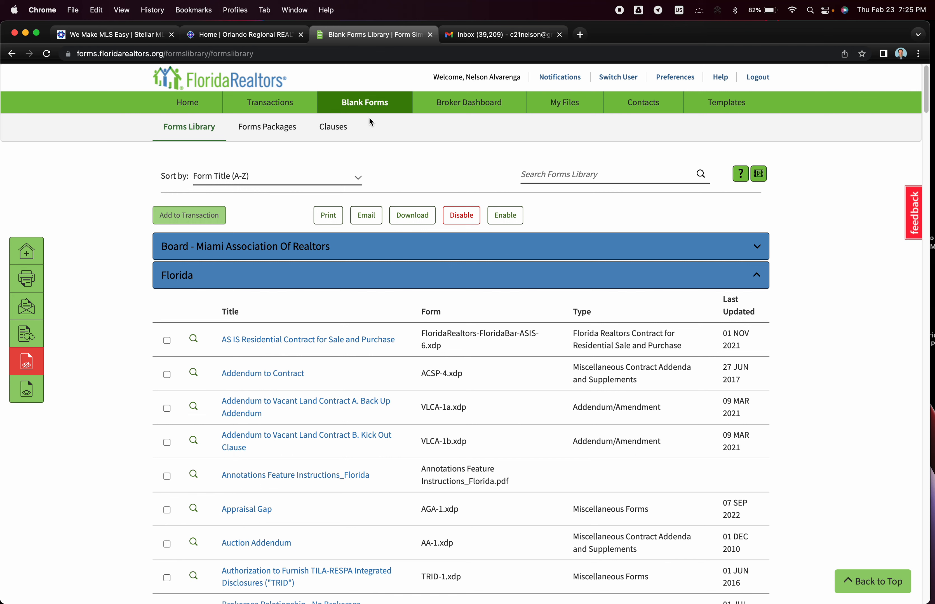
{"action": "left_click", "coordinate": [273, 129]}
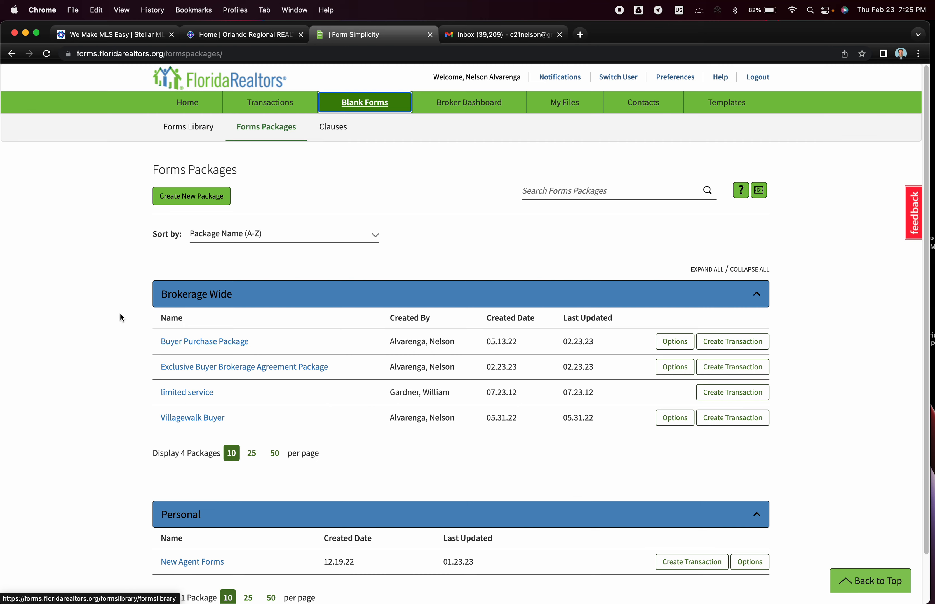
Open the brokerage-wide Exclusive Buyer Brokerage Agreement Package, select its agreement form and start creating a transaction from it.
{"action": "scroll", "coordinate": [122, 317], "scroll_direction": "down", "scroll_amount": 2}
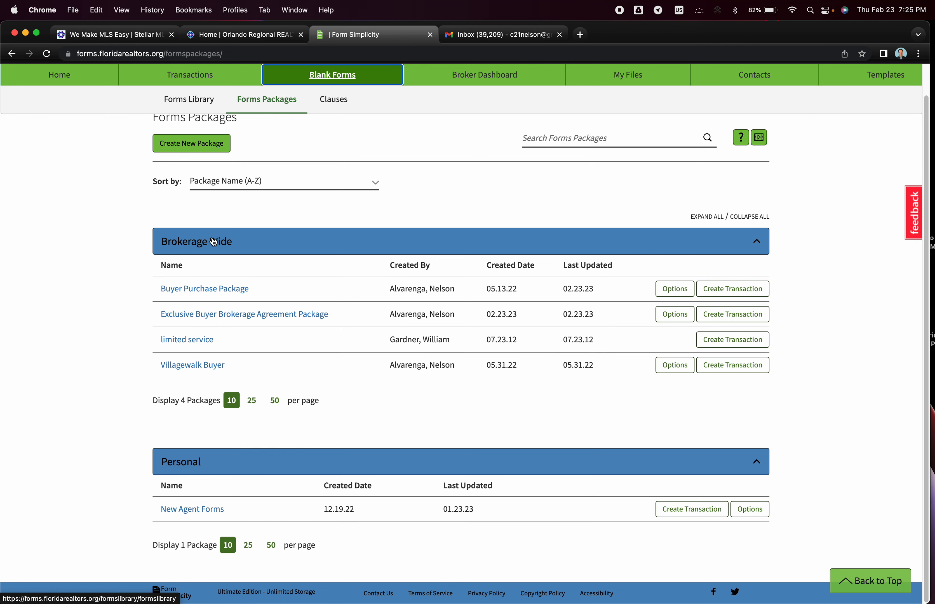
{"action": "scroll", "coordinate": [184, 475], "scroll_direction": "up", "scroll_amount": 2}
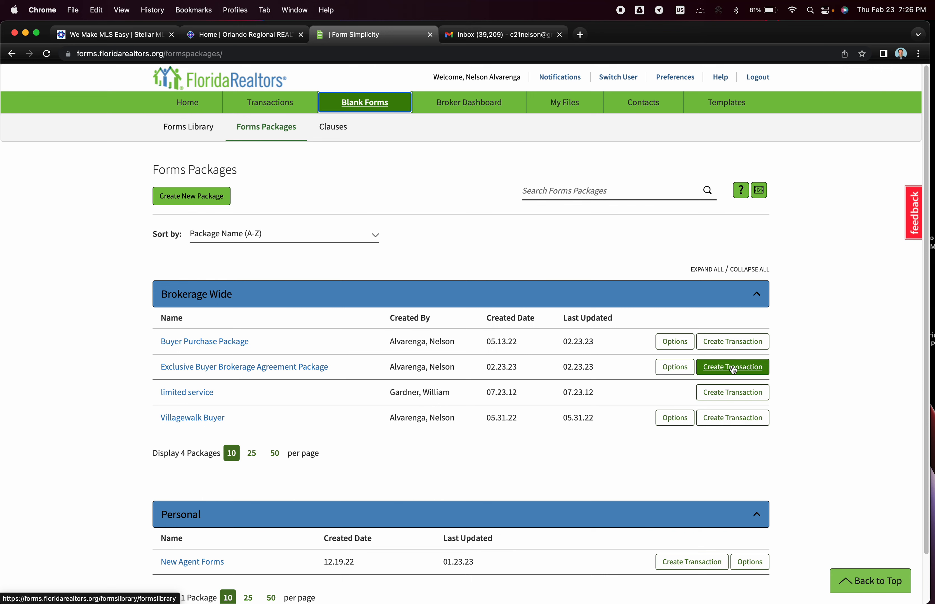
{"action": "left_click", "coordinate": [236, 370]}
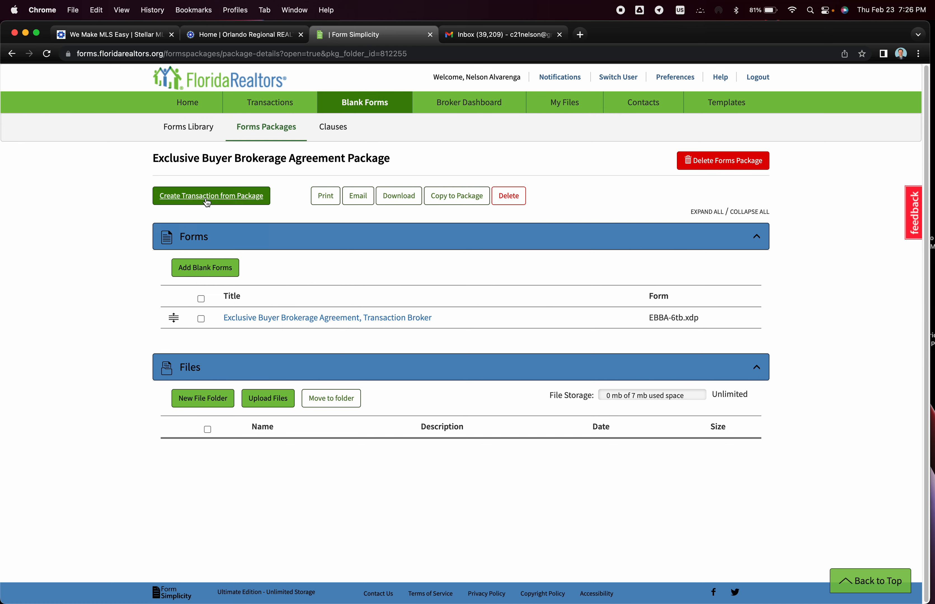
{"action": "left_click", "coordinate": [201, 318]}
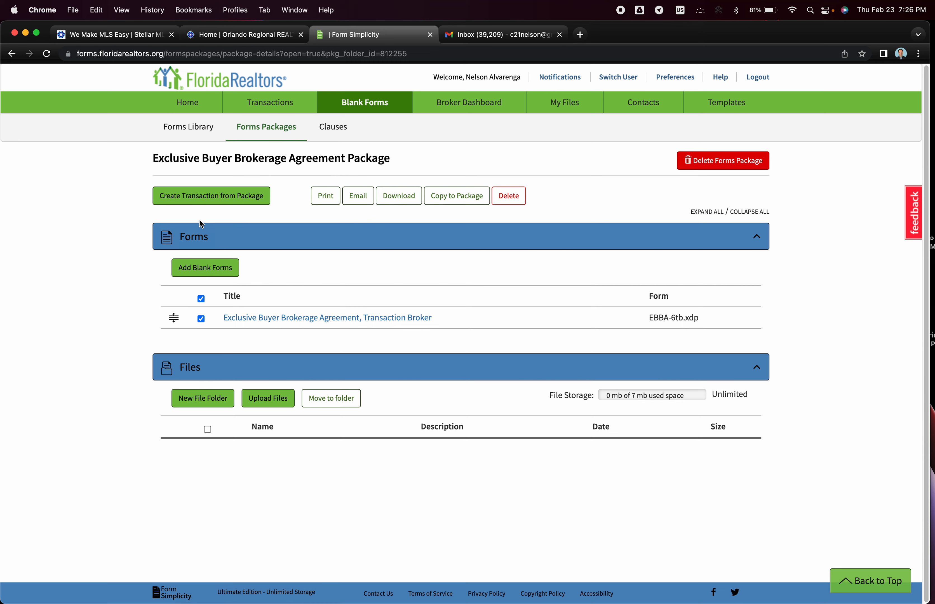
{"action": "left_click", "coordinate": [210, 200]}
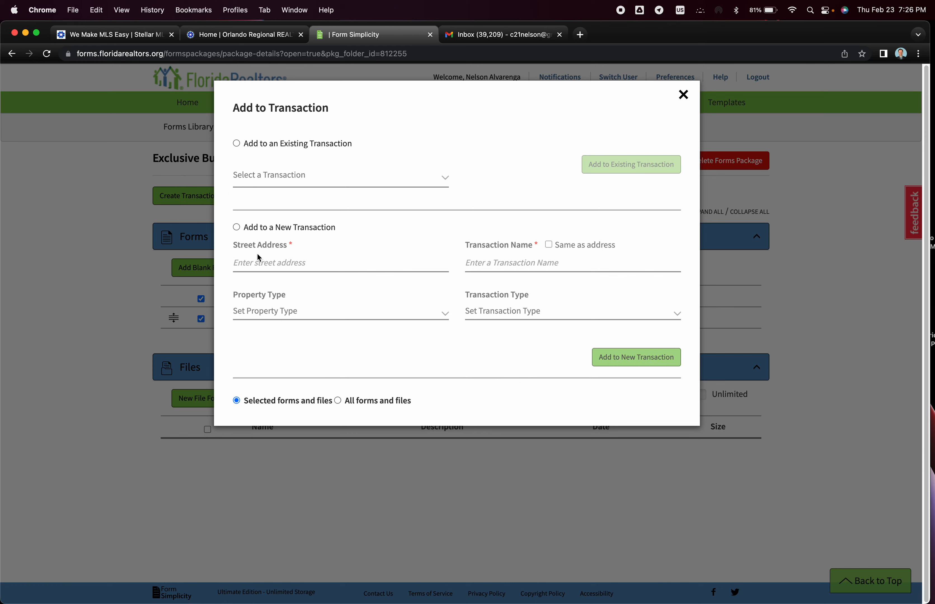
Add the selected form to a new transaction, entering the property's street address and using it as the transaction name.
{"action": "left_click", "coordinate": [237, 228]}
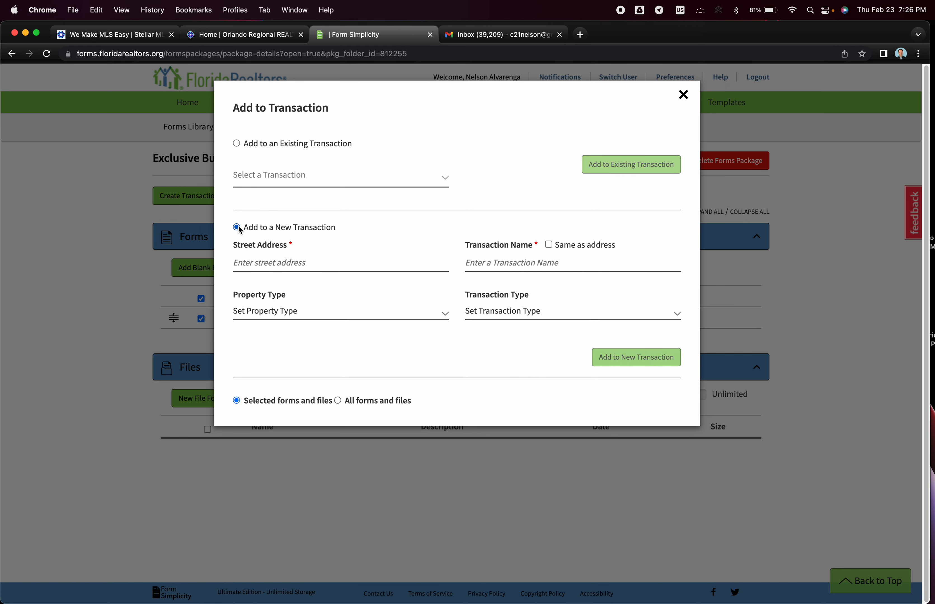
{"action": "left_click", "coordinate": [271, 269]}
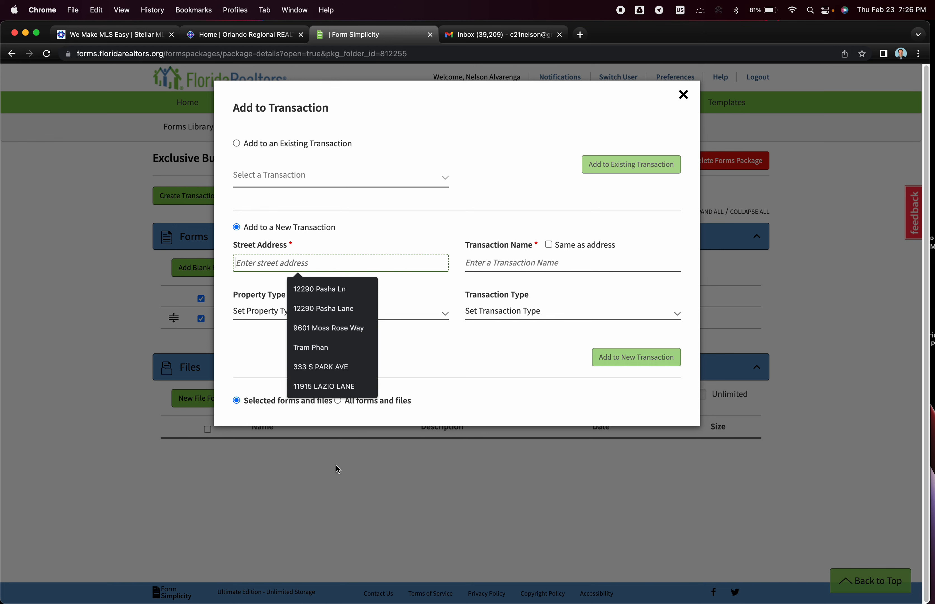
{"action": "left_click", "coordinate": [317, 389]}
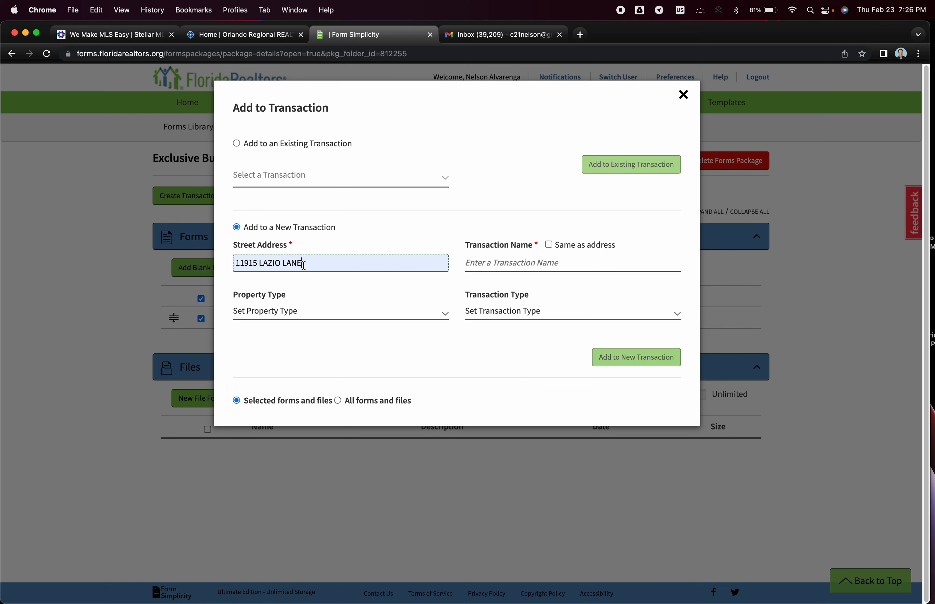
{"action": "left_click", "coordinate": [502, 262]}
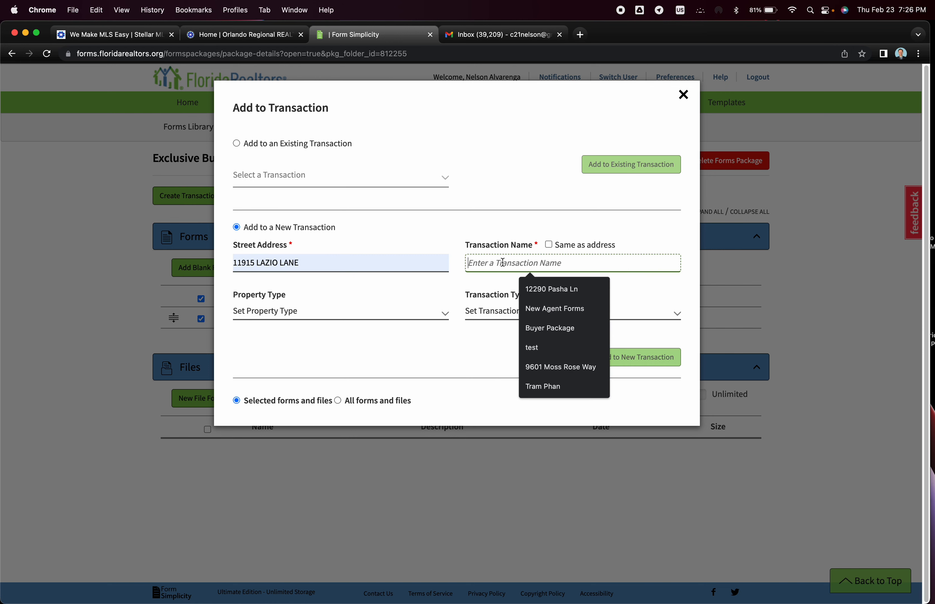
{"action": "left_click", "coordinate": [549, 244]}
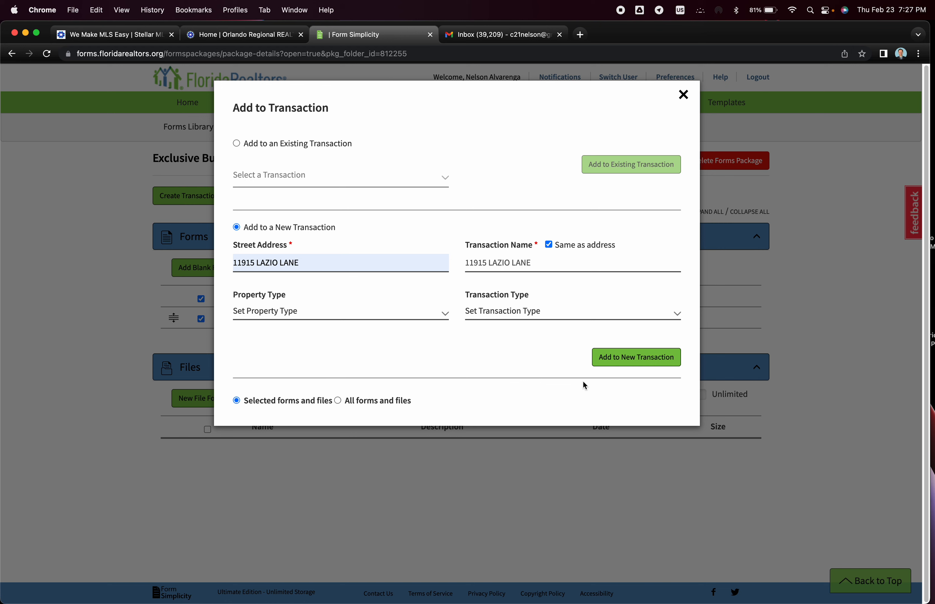
{"action": "left_click", "coordinate": [620, 362]}
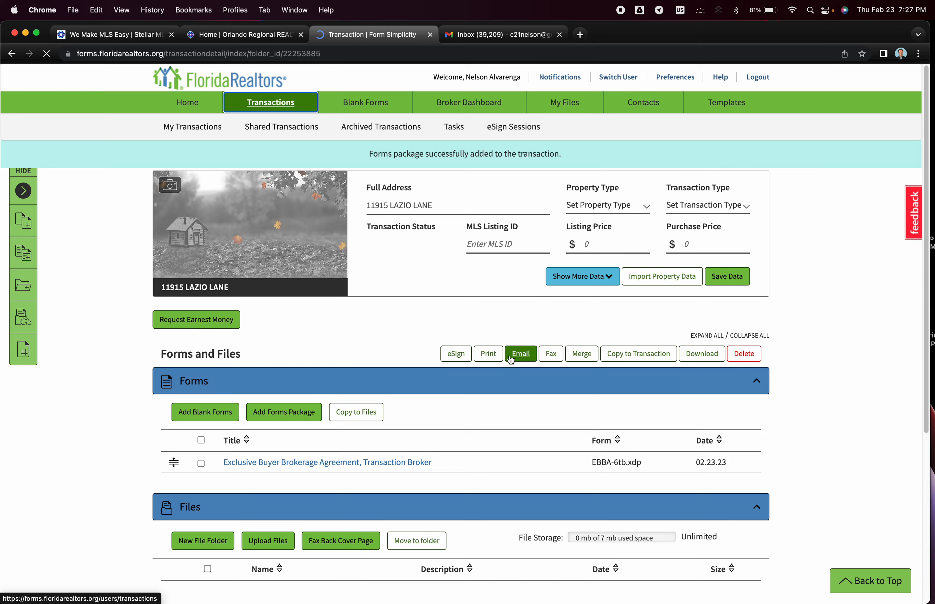
Examine the new transaction's property data, forms, files and remaining sections.
{"action": "scroll", "coordinate": [510, 357], "scroll_direction": "down", "scroll_amount": 2}
{"action": "scroll", "coordinate": [510, 358], "scroll_direction": "up", "scroll_amount": 2}
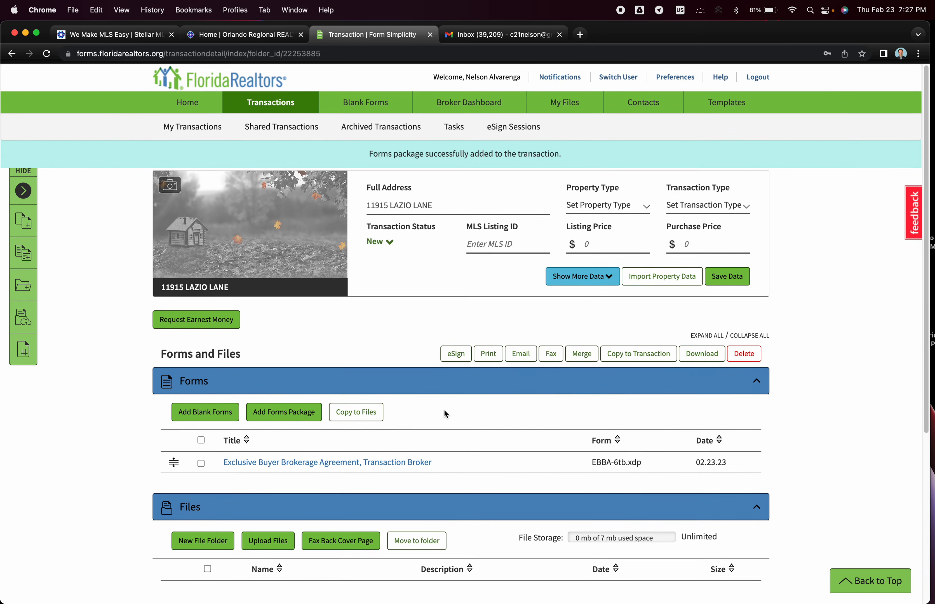
{"action": "scroll", "coordinate": [445, 411], "scroll_direction": "down", "scroll_amount": 3}
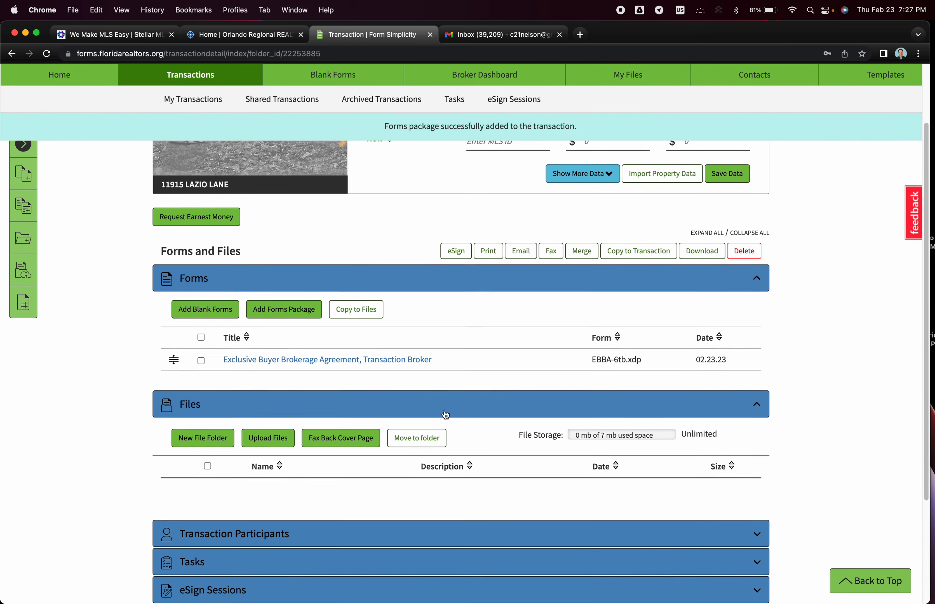
{"action": "scroll", "coordinate": [446, 415], "scroll_direction": "down", "scroll_amount": 3}
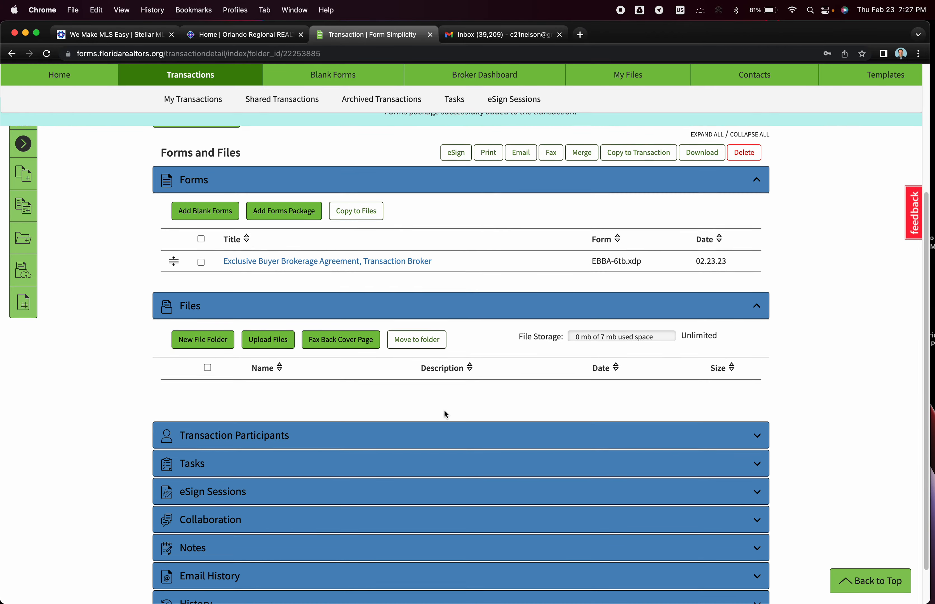
{"action": "scroll", "coordinate": [446, 414], "scroll_direction": "up", "scroll_amount": 5}
{"action": "scroll", "coordinate": [446, 414], "scroll_direction": "up", "scroll_amount": 1}
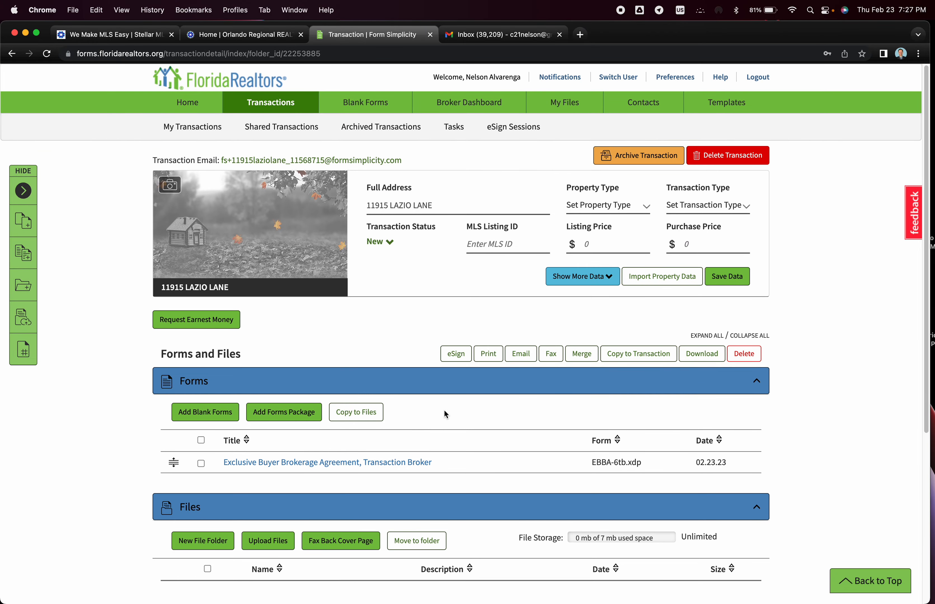
{"action": "scroll", "coordinate": [446, 414], "scroll_direction": "down", "scroll_amount": 1}
{"action": "scroll", "coordinate": [446, 415], "scroll_direction": "up", "scroll_amount": 1}
{"action": "scroll", "coordinate": [428, 418], "scroll_direction": "down", "scroll_amount": 2}
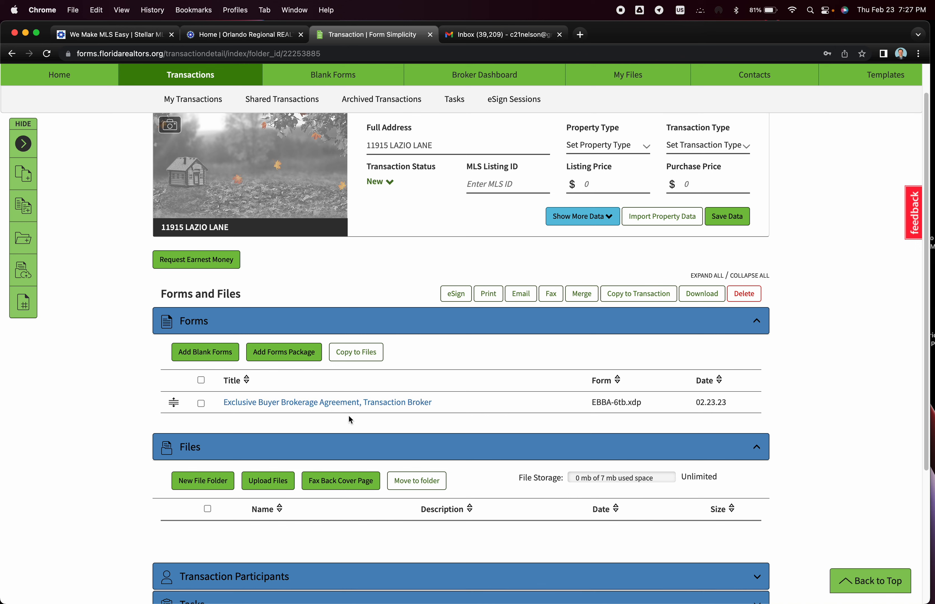
Open the Exclusive Buyer Brokerage Agreement, Transaction Broker form and enter both buyers' full names as the parties.
{"action": "left_click", "coordinate": [252, 407]}
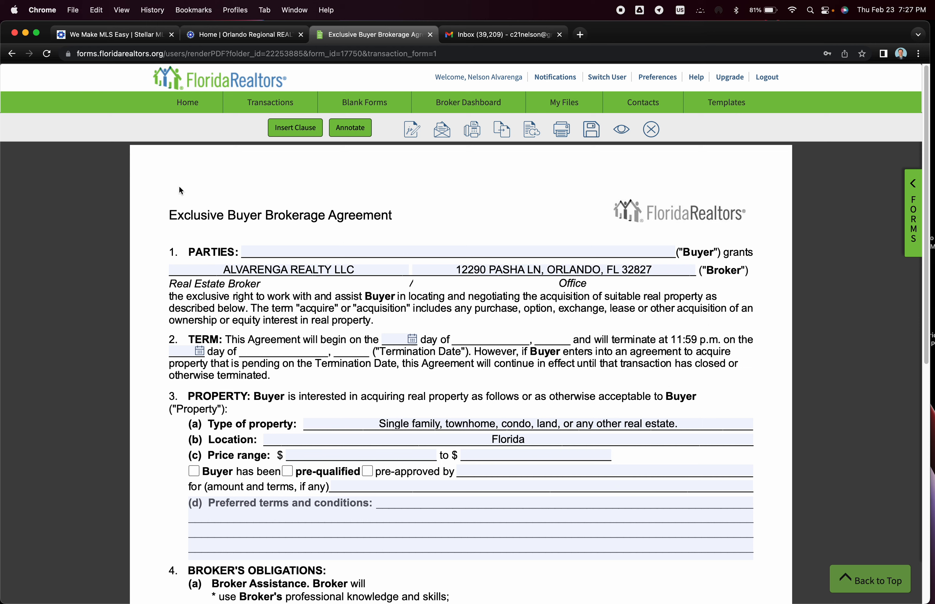
{"action": "left_click", "coordinate": [457, 252]}
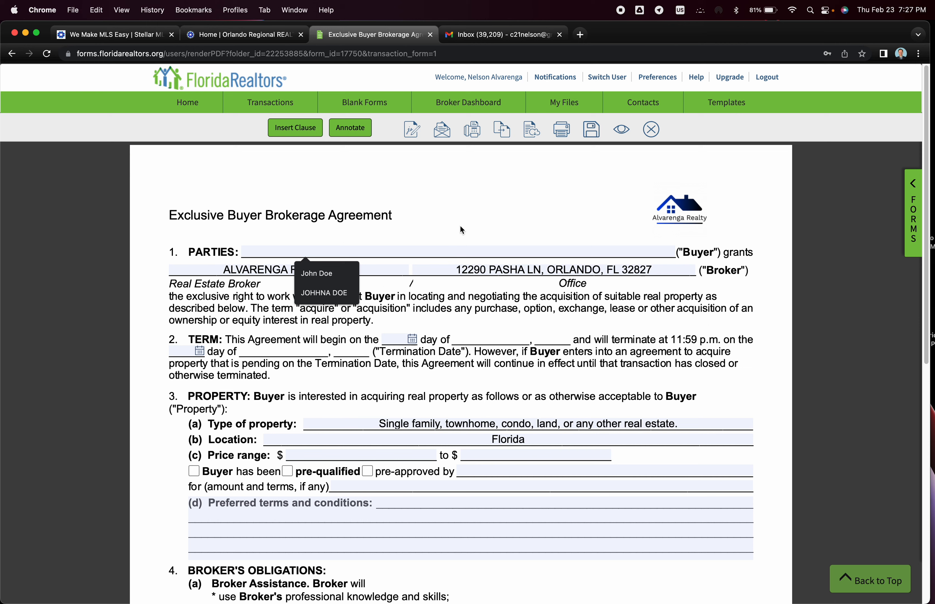
{"action": "type", "text": "Jane "}
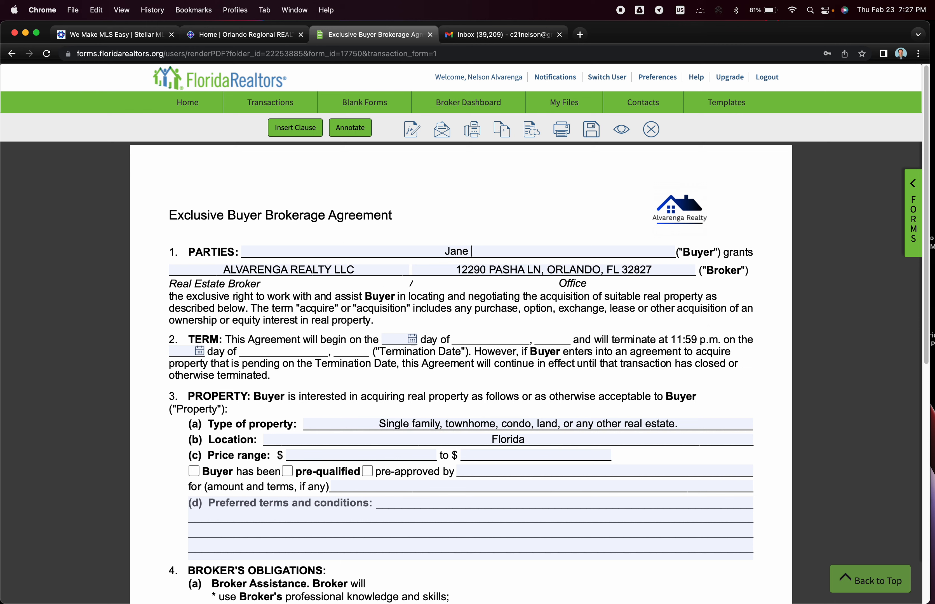
{"action": "type", "text": "Doe"}
{"action": "key", "text": "Tab"}
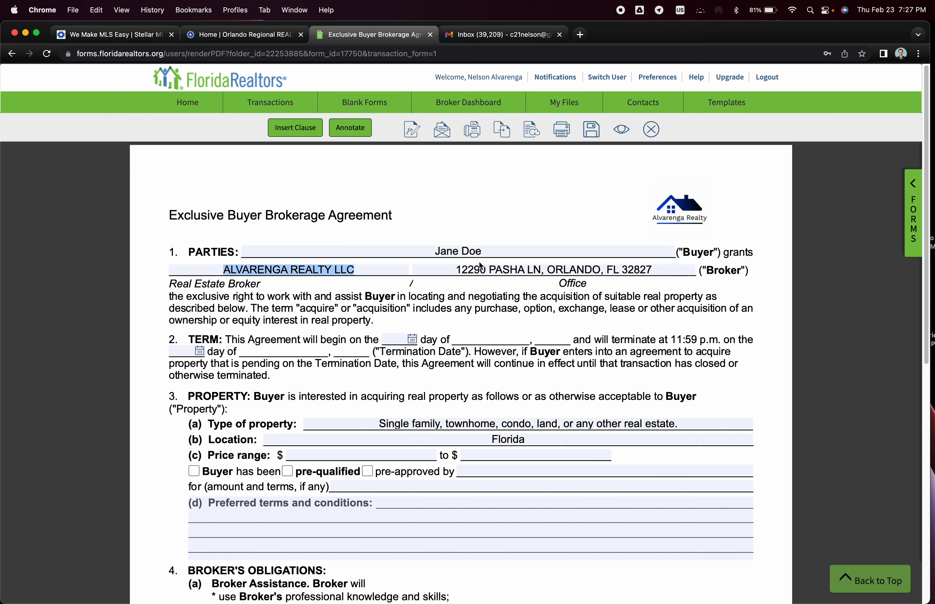
{"action": "left_click", "coordinate": [498, 254]}
{"action": "type", "text": "a"}
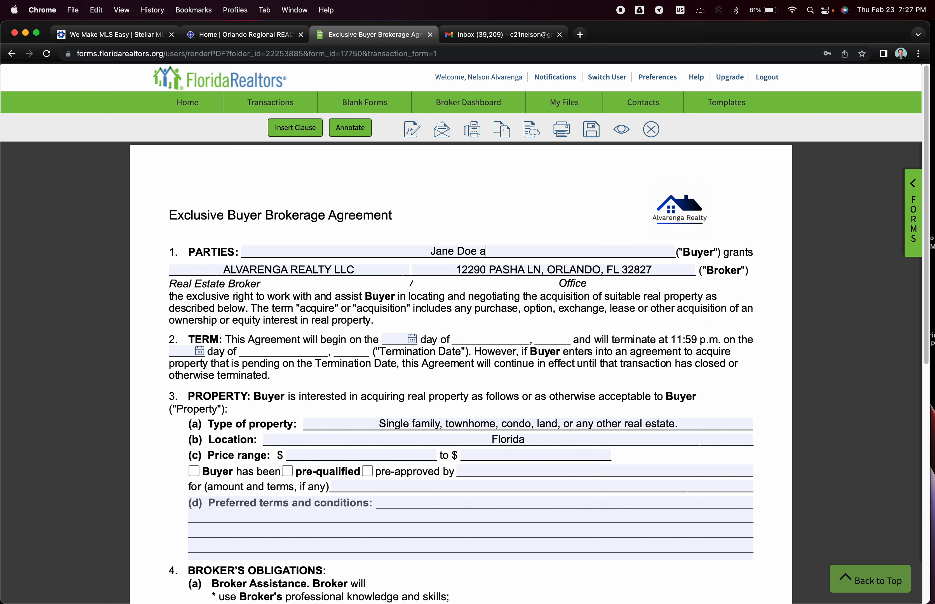
{"action": "type", "text": "nd Jo"}
{"action": "type", "text": "hn Doe"}
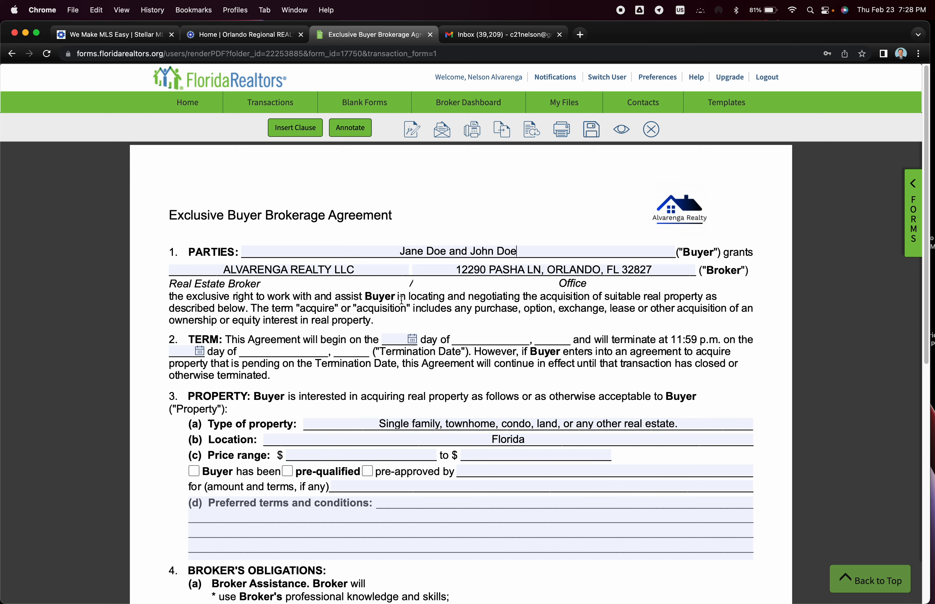
Set the agreement's beginning date to February 23, 2023 in the Term section.
{"action": "left_click", "coordinate": [398, 339]}
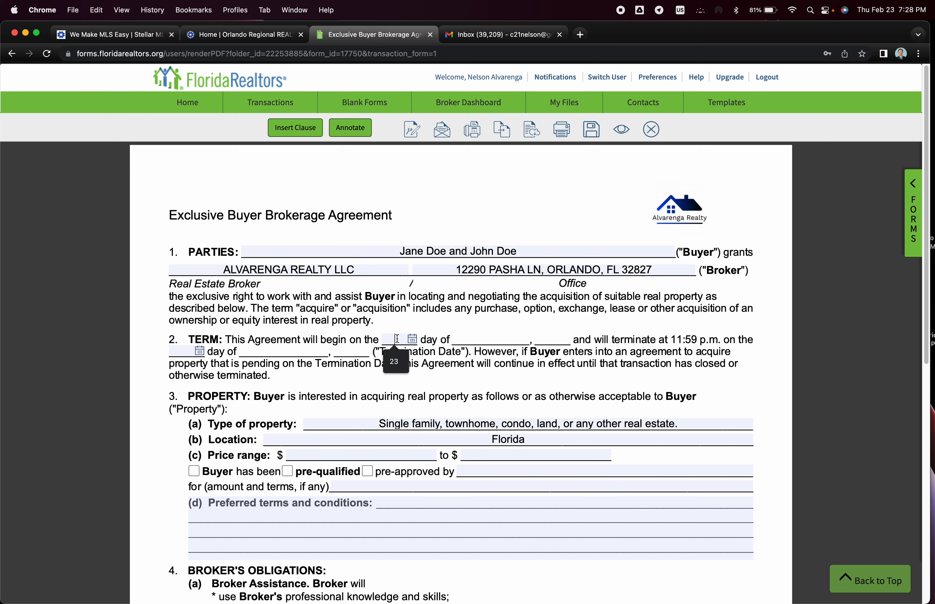
{"action": "left_click", "coordinate": [414, 344]}
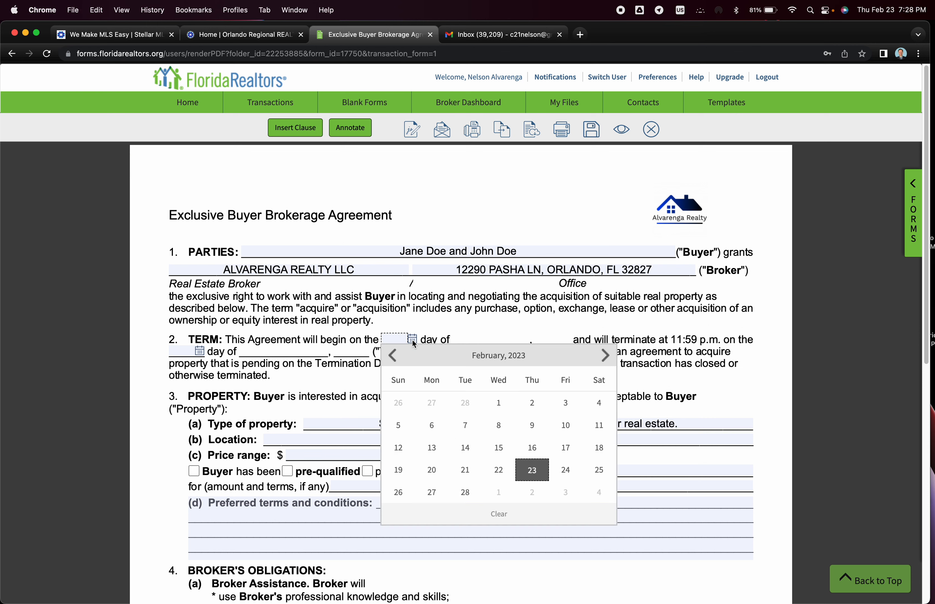
{"action": "left_click", "coordinate": [536, 472]}
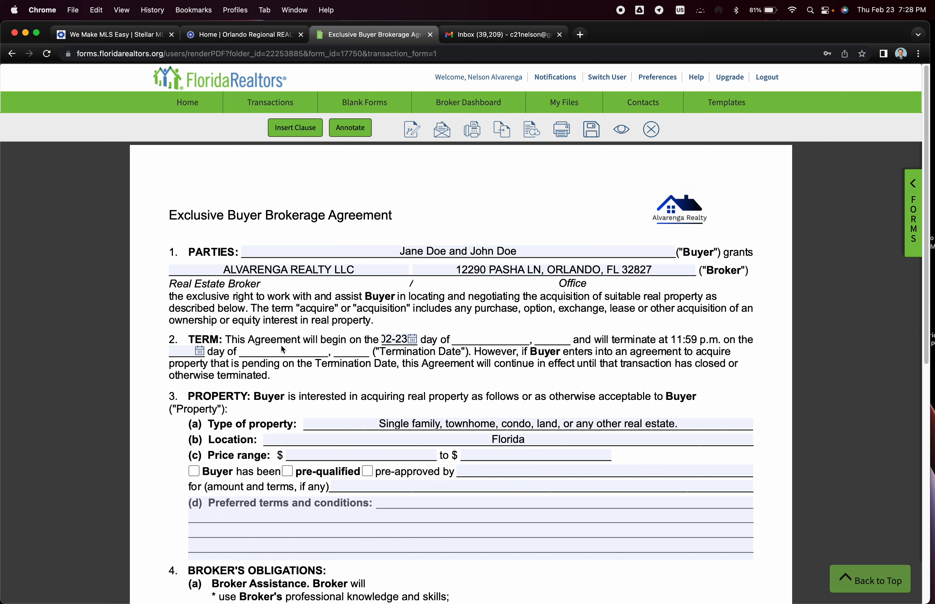
Set the agreement's termination date to August 31, 2023.
{"action": "left_click", "coordinate": [200, 351]}
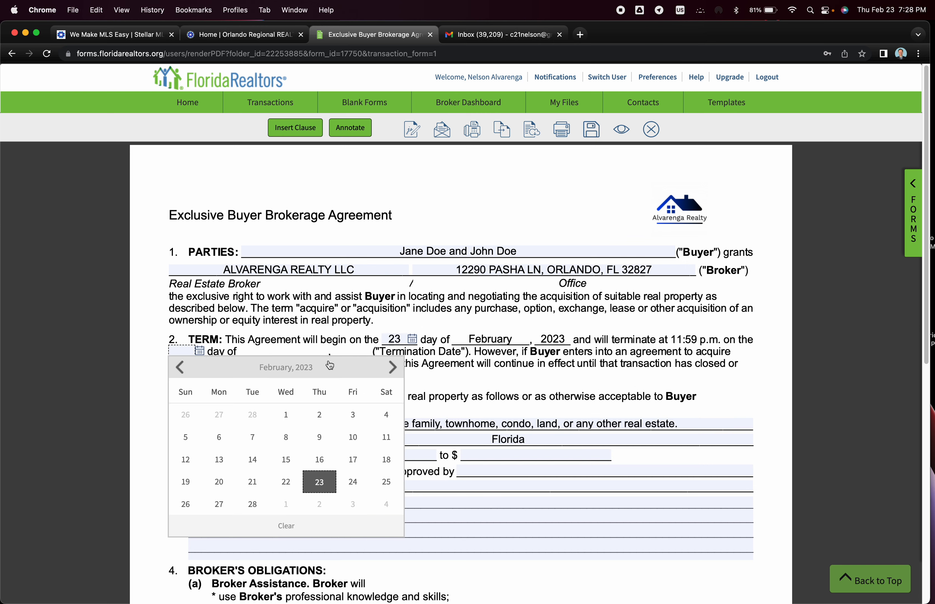
{"action": "left_click", "coordinate": [393, 368]}
{"action": "left_click", "coordinate": [392, 368]}
{"action": "left_click", "coordinate": [393, 369]}
{"action": "left_click", "coordinate": [393, 368]}
{"action": "left_click", "coordinate": [393, 369]}
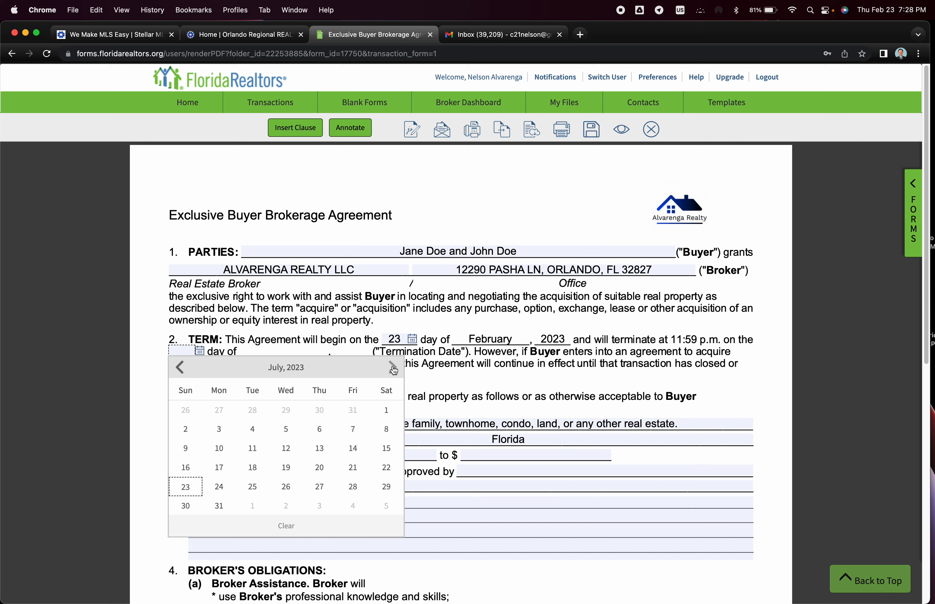
{"action": "left_click", "coordinate": [393, 368]}
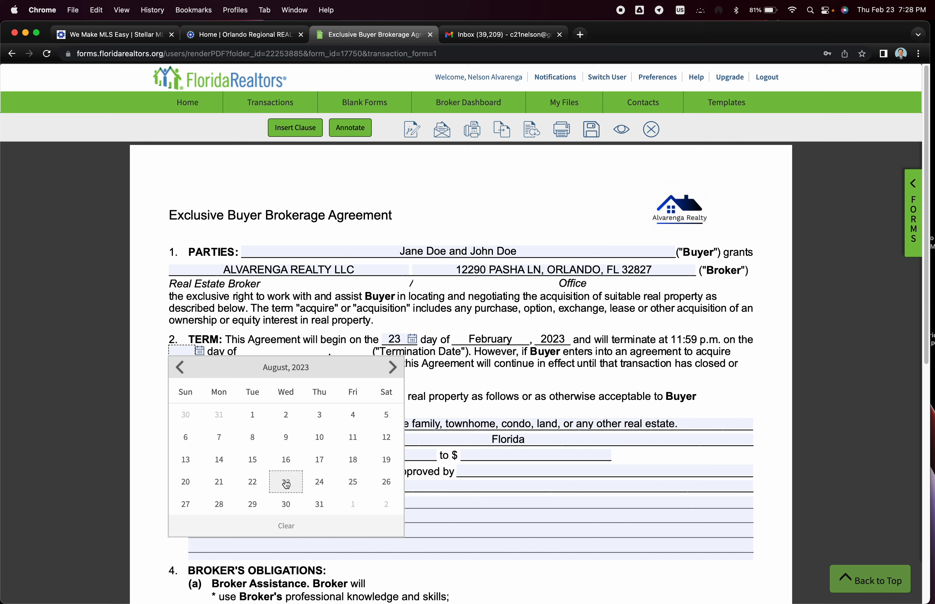
{"action": "left_click", "coordinate": [320, 504]}
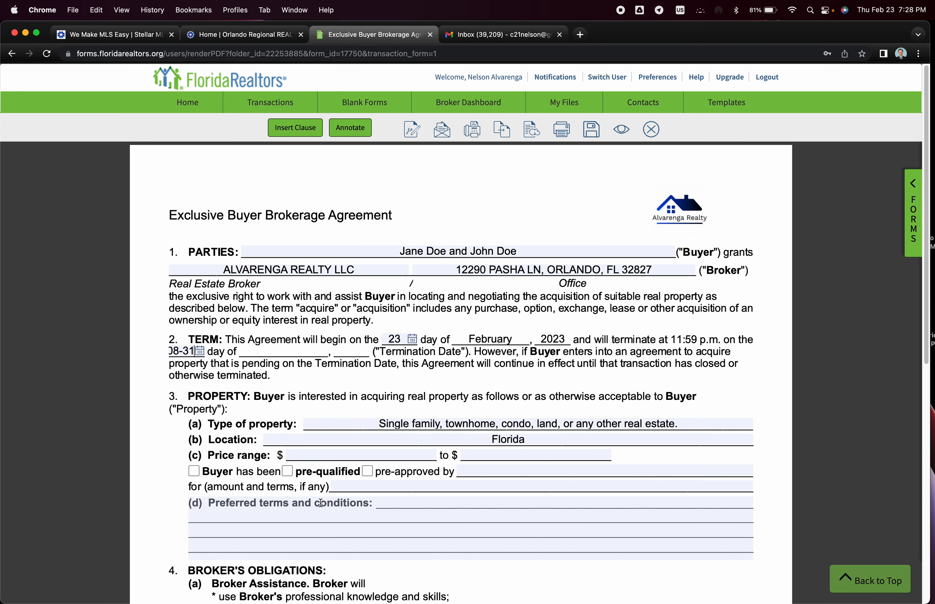
{"action": "left_click", "coordinate": [351, 426]}
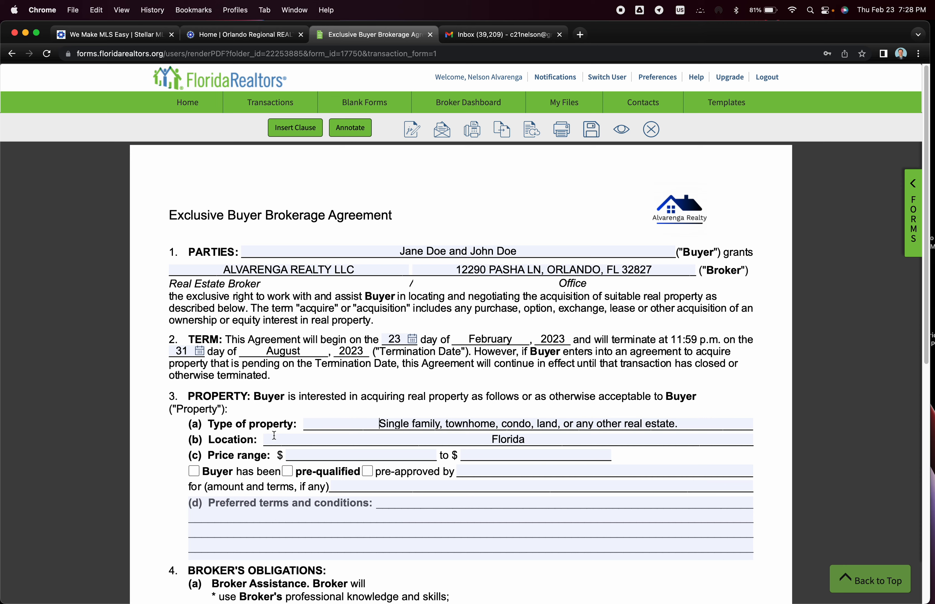
{"action": "scroll", "coordinate": [371, 497], "scroll_direction": "down", "scroll_amount": 5}
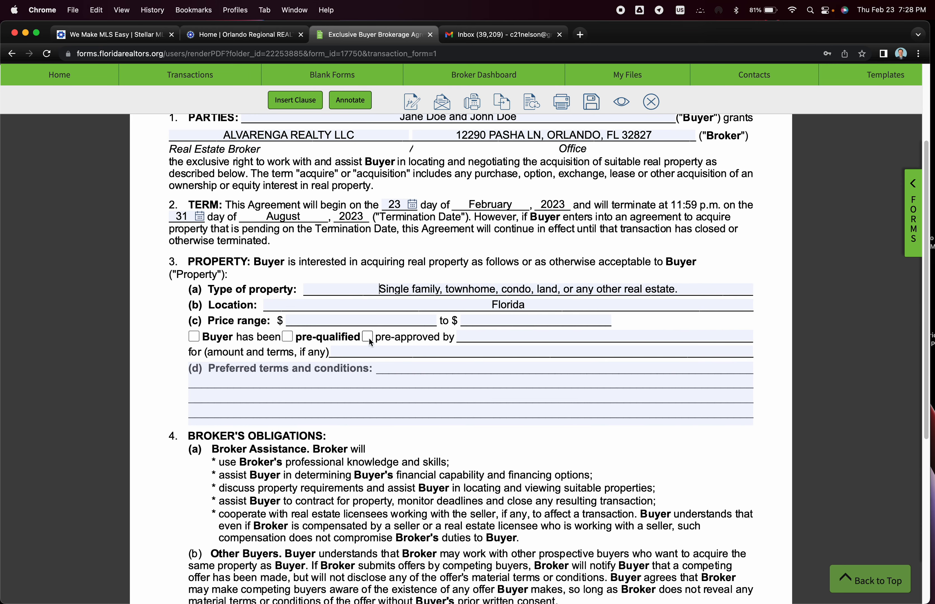
Enter a retainer fee of 1,000.00 in the Retainer section of the agreement.
{"action": "scroll", "coordinate": [377, 383], "scroll_direction": "down", "scroll_amount": 2}
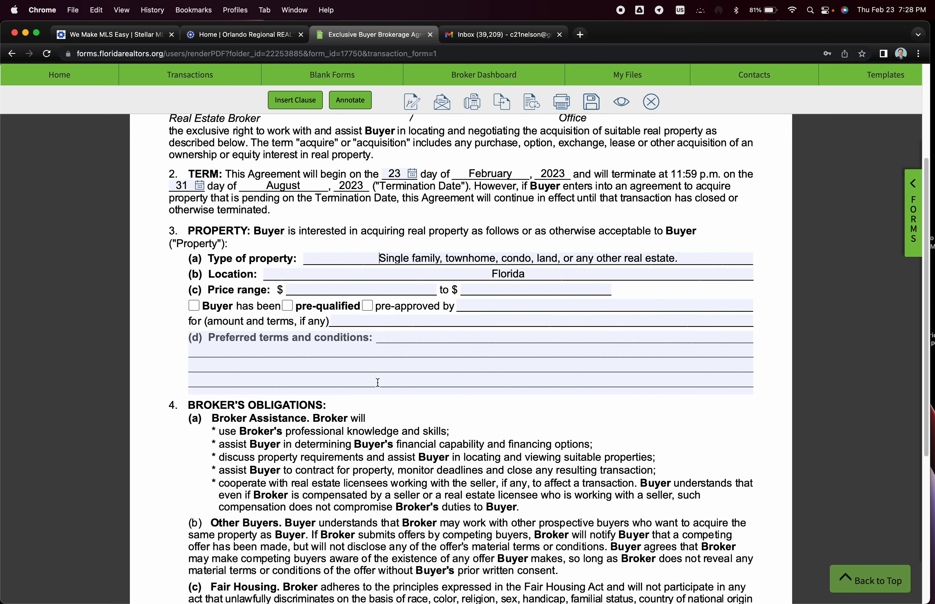
{"action": "scroll", "coordinate": [378, 383], "scroll_direction": "down", "scroll_amount": 15}
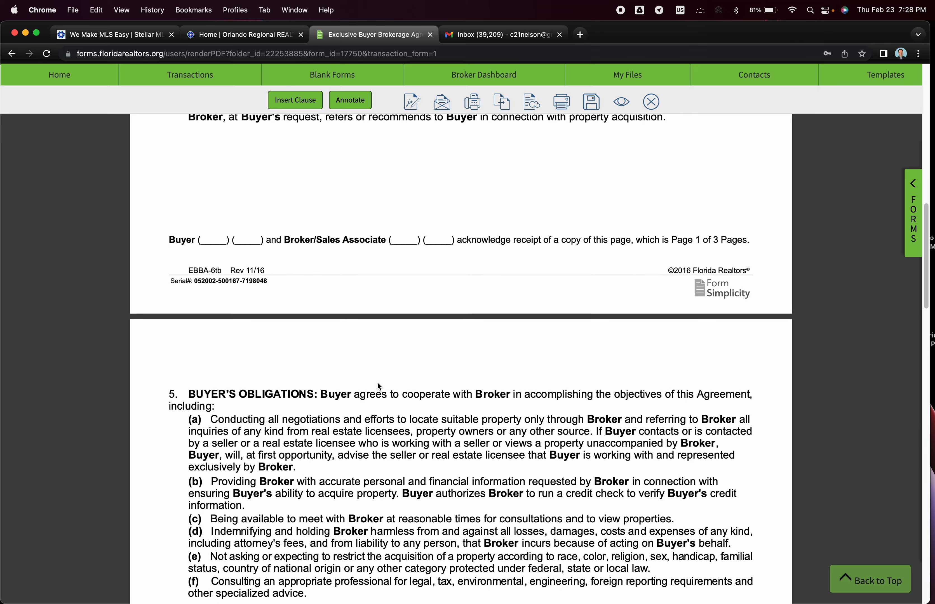
{"action": "scroll", "coordinate": [379, 384], "scroll_direction": "down", "scroll_amount": 10}
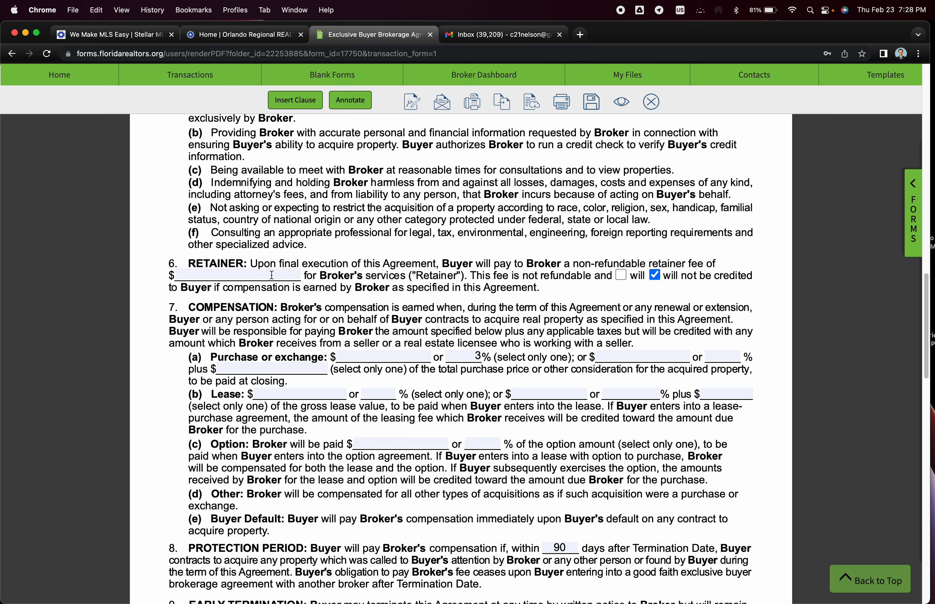
{"action": "type", "text": "1,000.00"}
{"action": "key", "text": "Tab"}
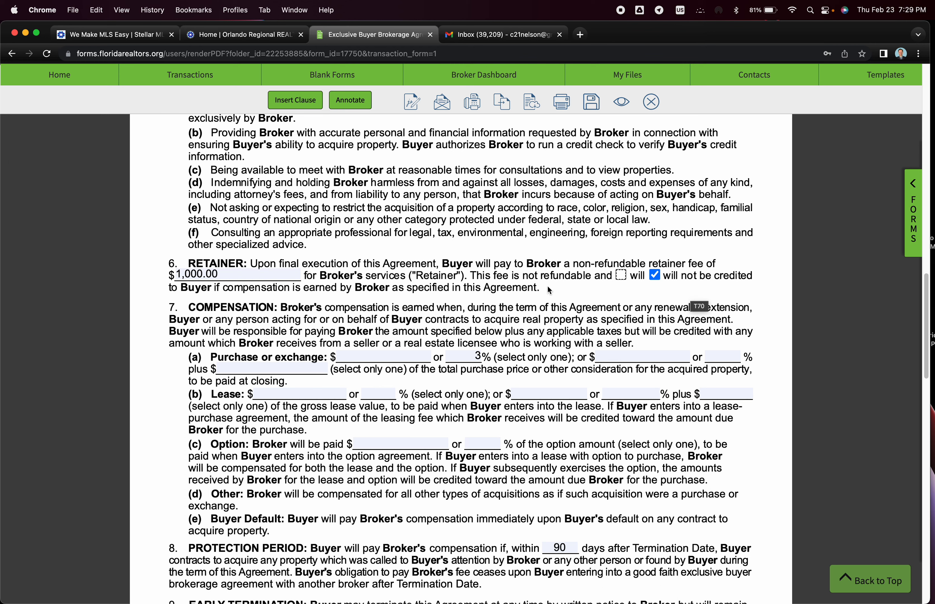
Mark the retainer as credited to the buyer, and switch the choice back to "will not be credited".
{"action": "left_click", "coordinate": [622, 276]}
{"action": "double_click", "coordinate": [222, 275]}
{"action": "left_click", "coordinate": [238, 275]}
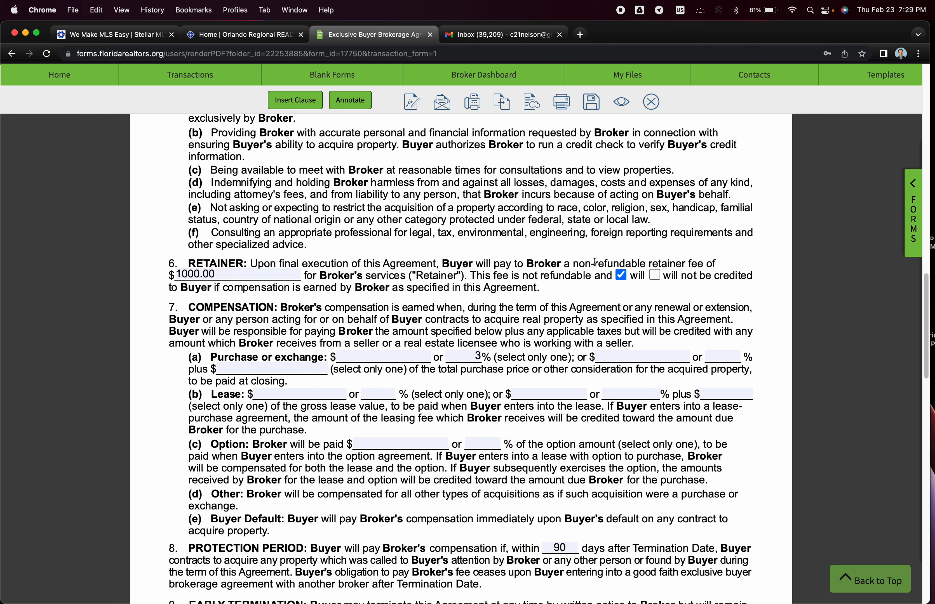
{"action": "left_click", "coordinate": [654, 276]}
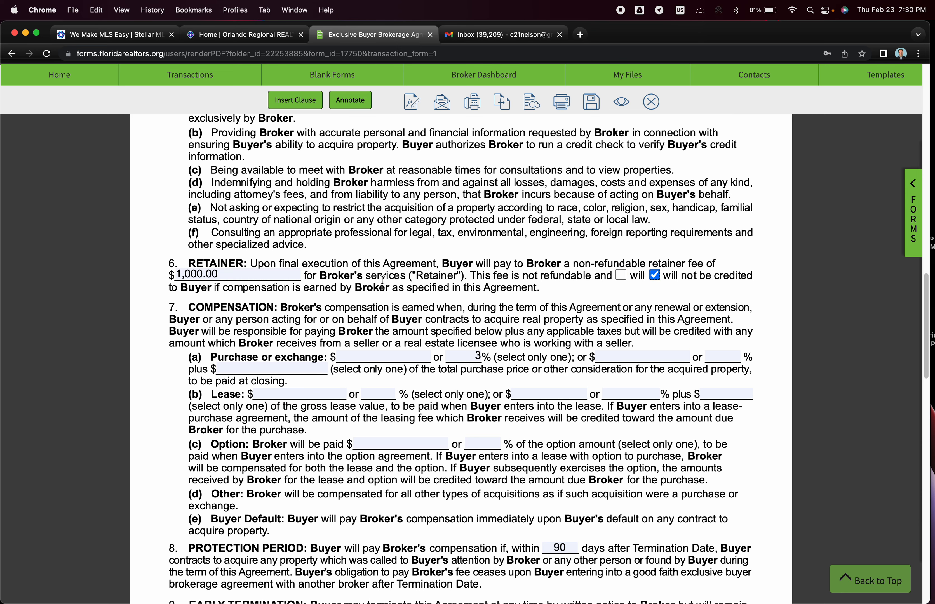
Examine the agreement's compensation, protection period, early termination, special clauses and acknowledgment sections.
{"action": "scroll", "coordinate": [383, 337], "scroll_direction": "down", "scroll_amount": 1}
{"action": "scroll", "coordinate": [383, 337], "scroll_direction": "down", "scroll_amount": 4}
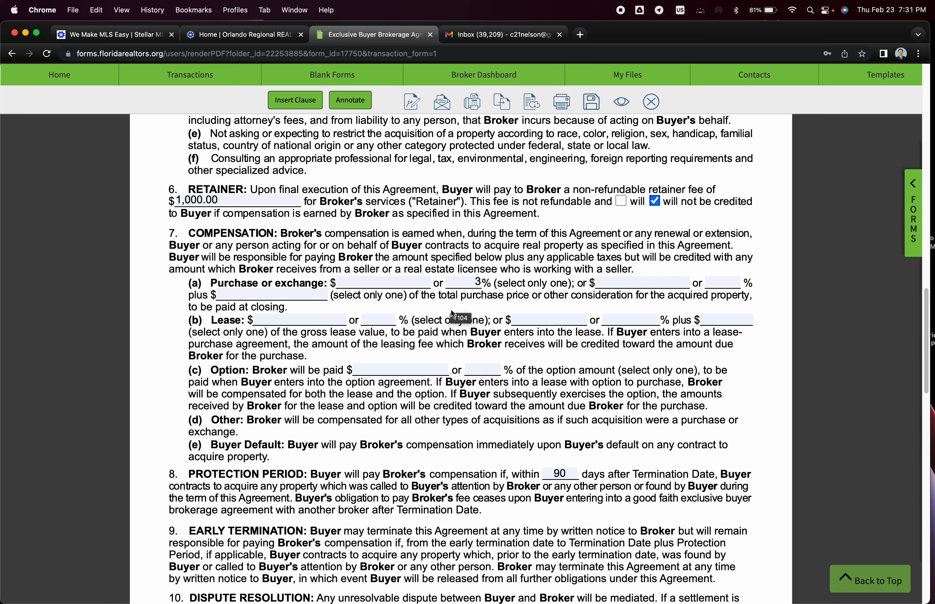
{"action": "scroll", "coordinate": [286, 367], "scroll_direction": "down", "scroll_amount": 2}
{"action": "scroll", "coordinate": [285, 367], "scroll_direction": "down", "scroll_amount": 5}
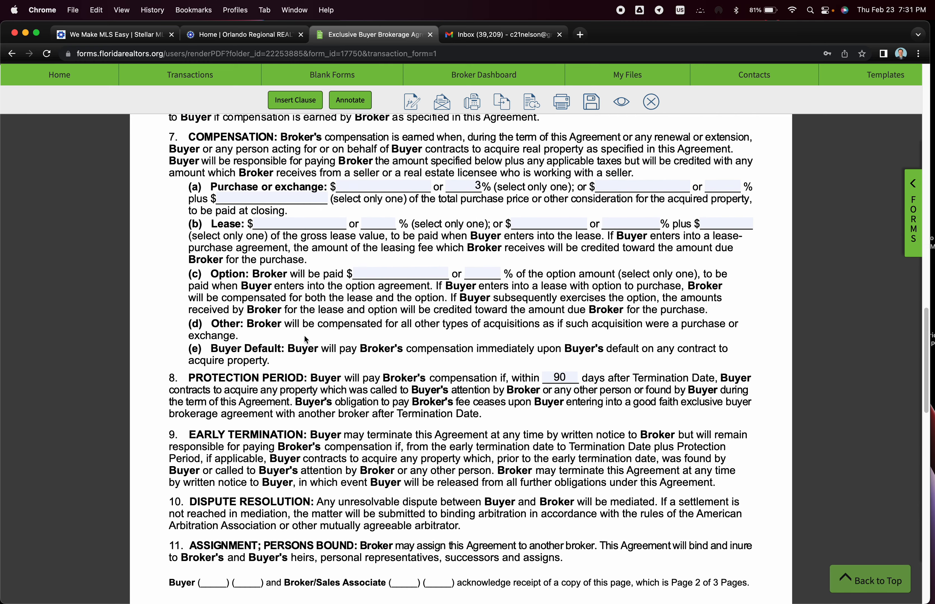
{"action": "scroll", "coordinate": [304, 336], "scroll_direction": "down", "scroll_amount": 9}
{"action": "scroll", "coordinate": [304, 337], "scroll_direction": "down", "scroll_amount": 20}
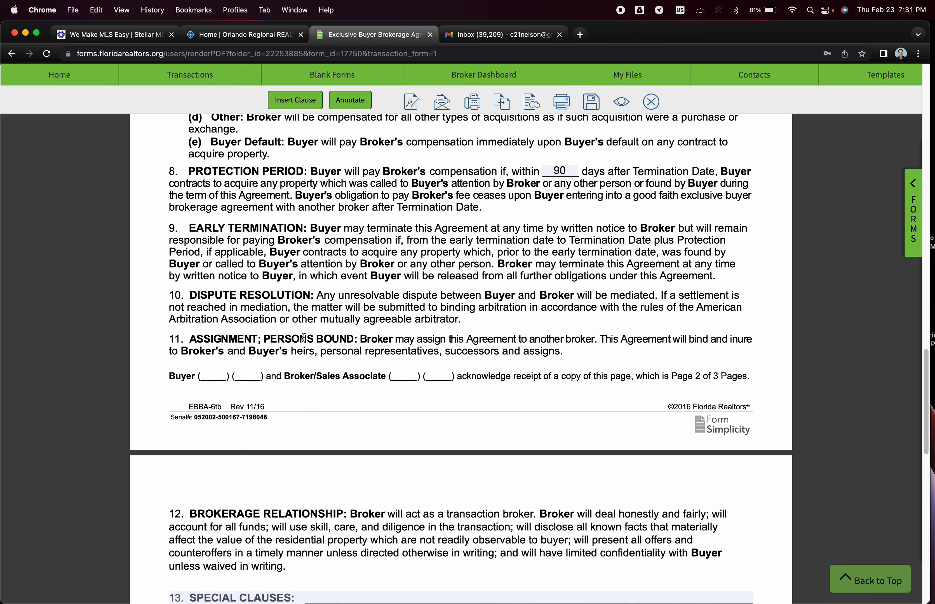
{"action": "scroll", "coordinate": [303, 337], "scroll_direction": "down", "scroll_amount": 20}
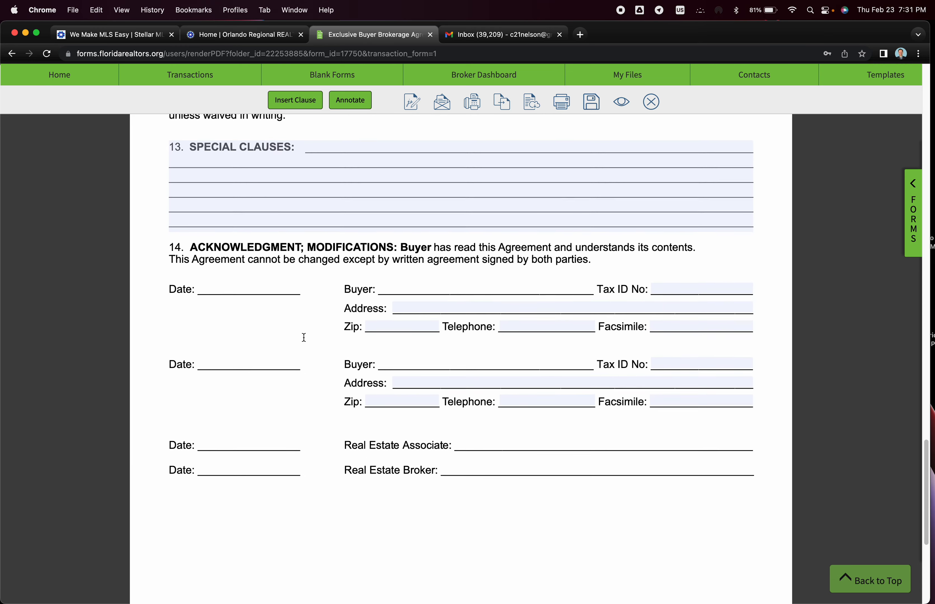
{"action": "scroll", "coordinate": [303, 336], "scroll_direction": "up", "scroll_amount": 20}
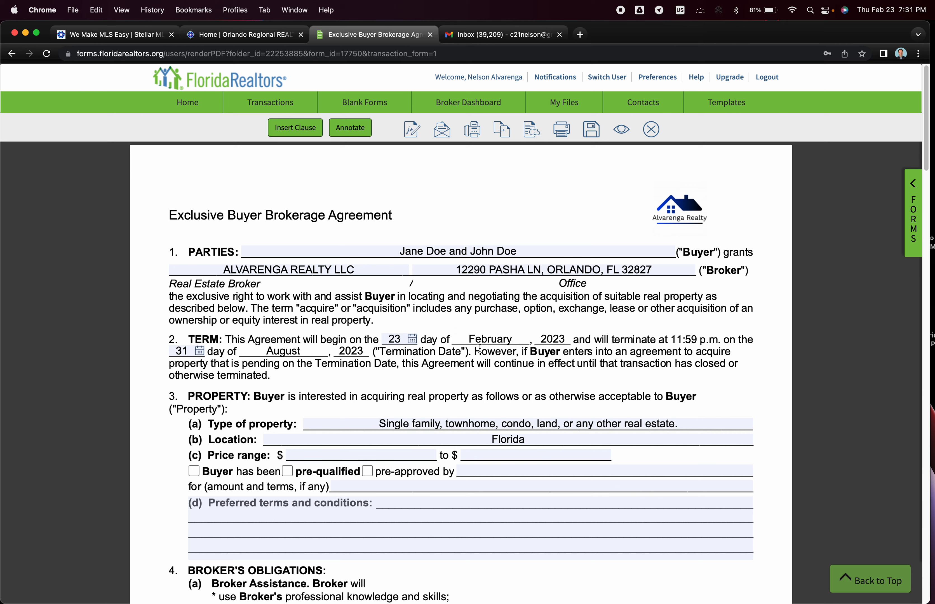
Save the completed agreement form and close it to return to the transaction.
{"action": "left_click", "coordinate": [593, 135]}
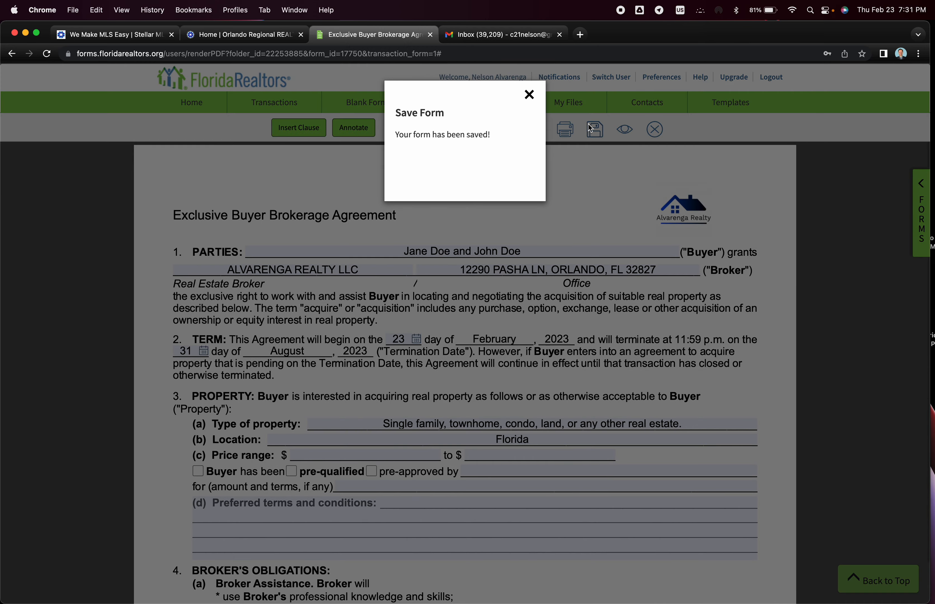
{"action": "left_click", "coordinate": [529, 96]}
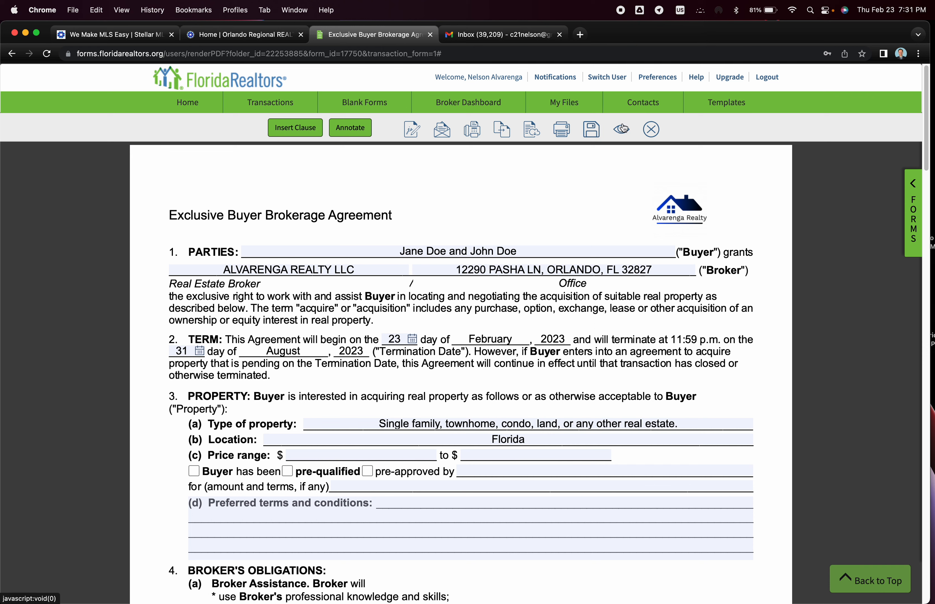
{"action": "left_click", "coordinate": [647, 135]}
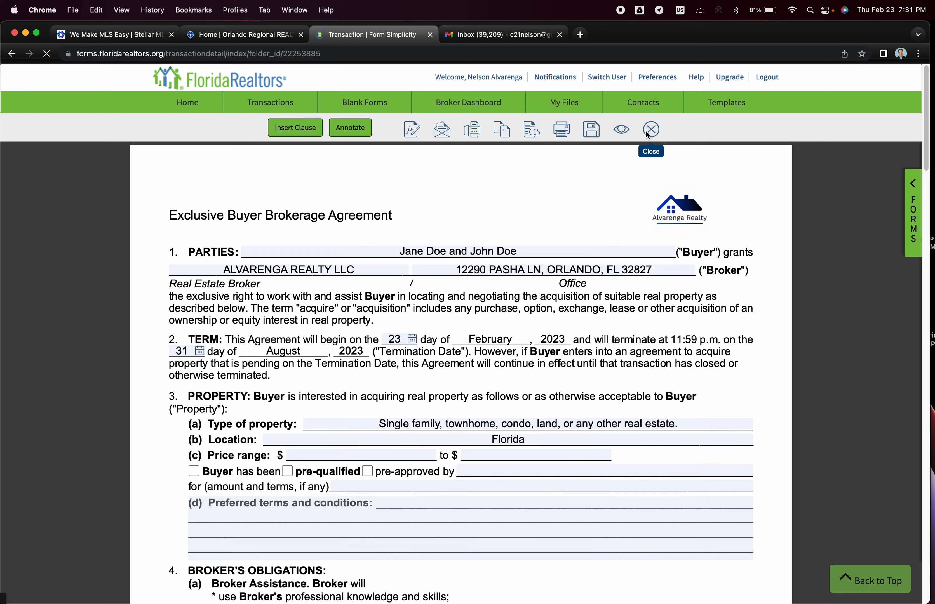
Reopen the Exclusive Buyer Brokerage Agreement, Transaction Broker form and create a new eSign 2.0 session from it without selecting signers.
{"action": "scroll", "coordinate": [444, 399], "scroll_direction": "down", "scroll_amount": 4}
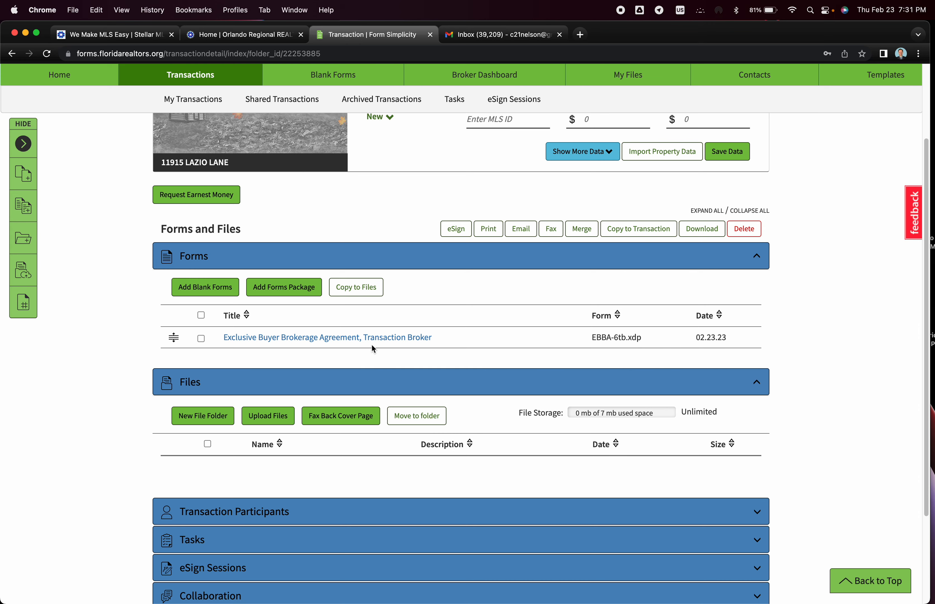
{"action": "scroll", "coordinate": [372, 346], "scroll_direction": "down", "scroll_amount": 3}
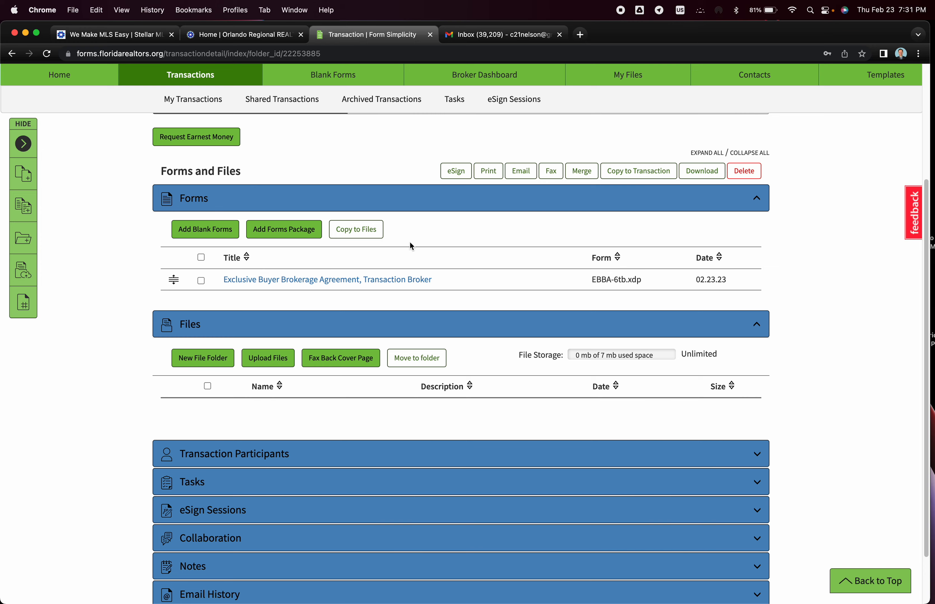
{"action": "scroll", "coordinate": [409, 241], "scroll_direction": "up", "scroll_amount": 5}
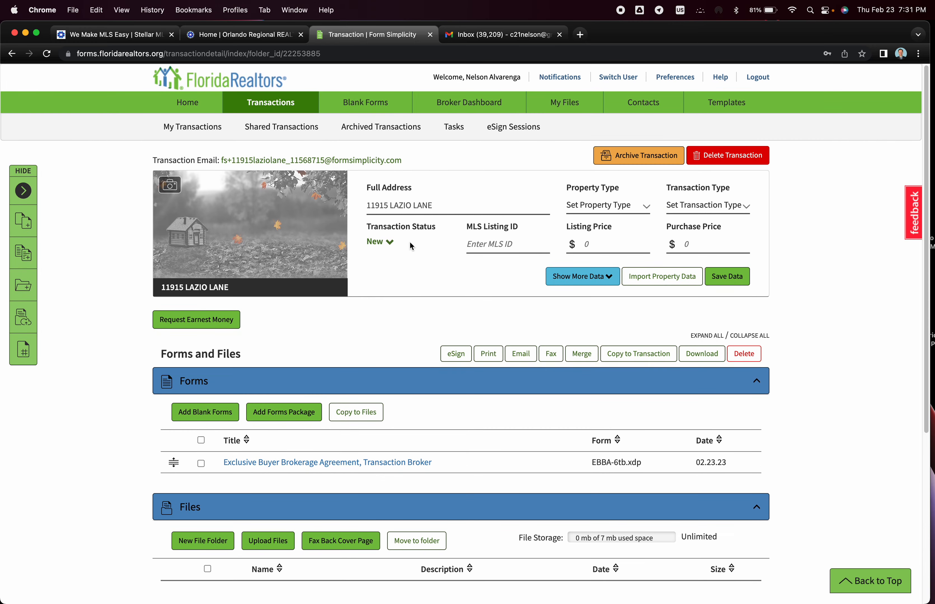
{"action": "scroll", "coordinate": [409, 241], "scroll_direction": "down", "scroll_amount": 2}
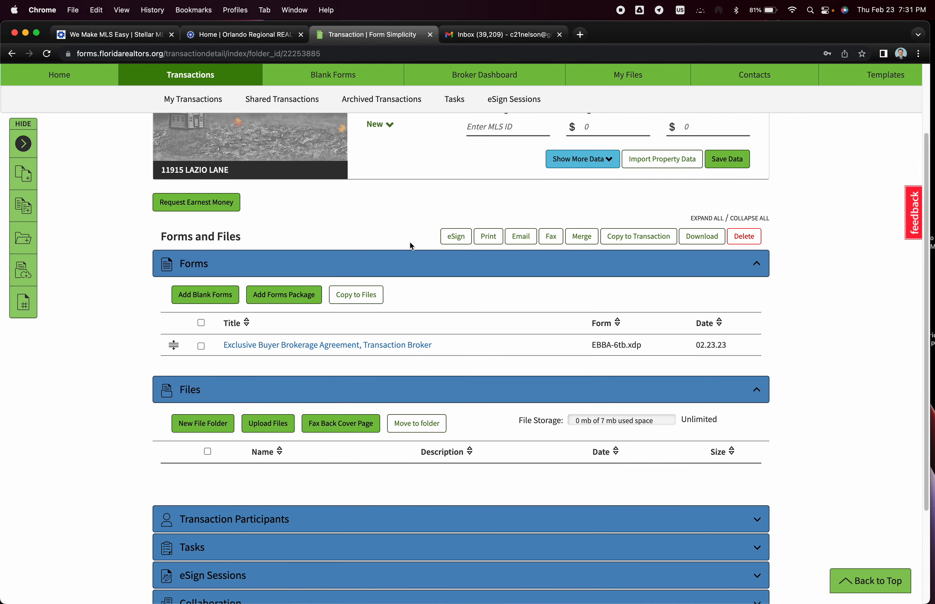
{"action": "left_click", "coordinate": [328, 346]}
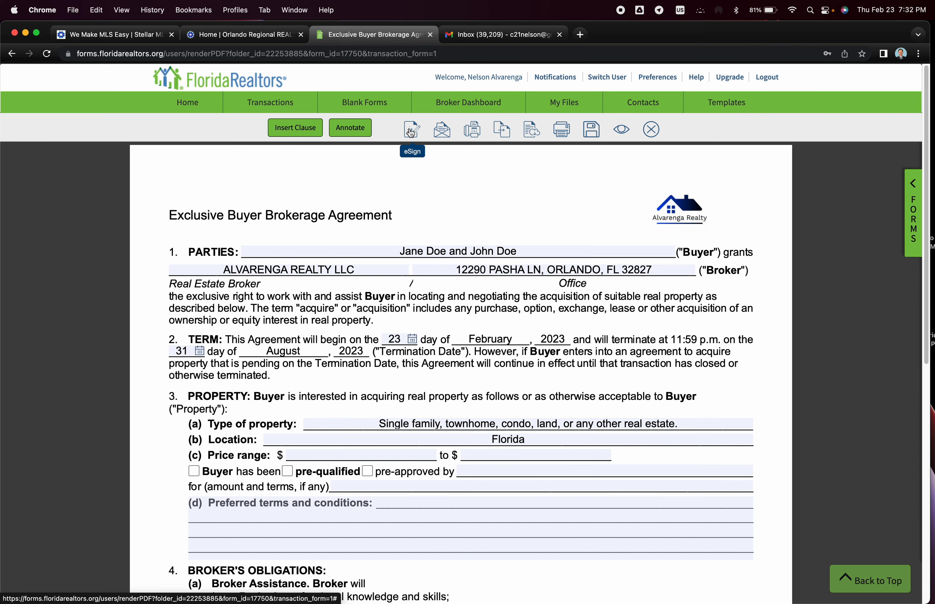
{"action": "left_click", "coordinate": [410, 131]}
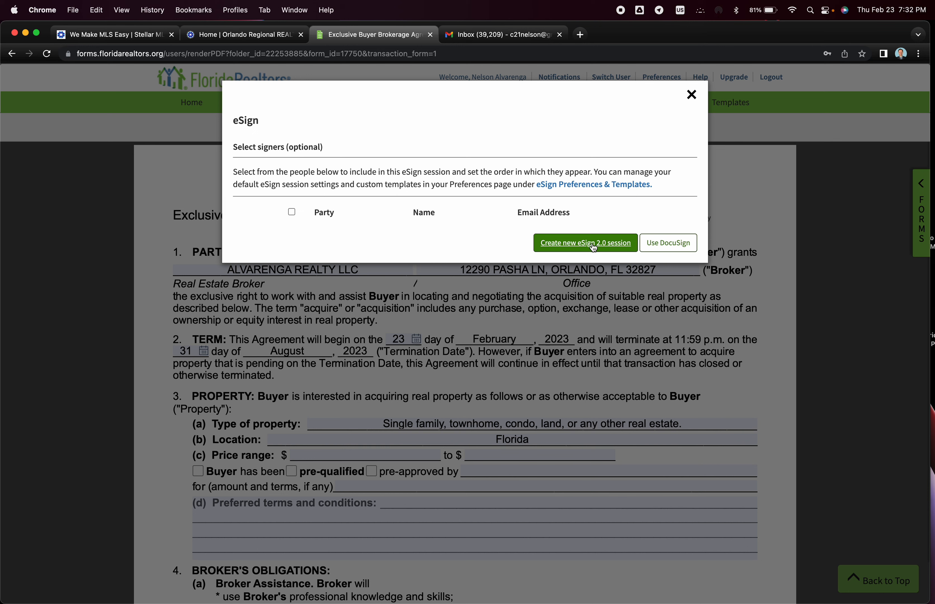
{"action": "left_click", "coordinate": [574, 246]}
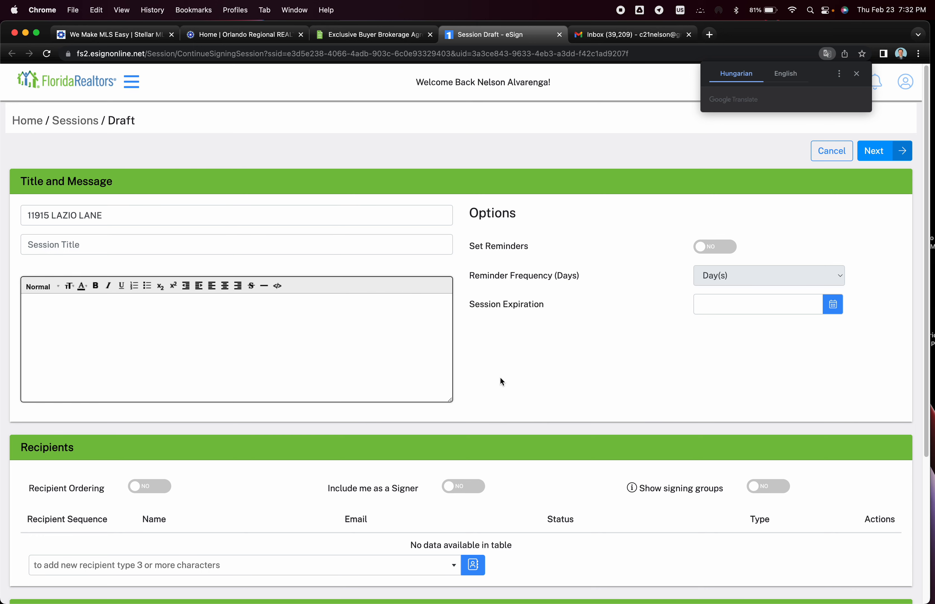
Clear the transaction name in the eSign session draft.
{"action": "scroll", "coordinate": [499, 376], "scroll_direction": "down", "scroll_amount": 1}
{"action": "scroll", "coordinate": [500, 377], "scroll_direction": "up", "scroll_amount": 1}
{"action": "triple_click", "coordinate": [109, 214]}
{"action": "key", "text": "BackSpace"}
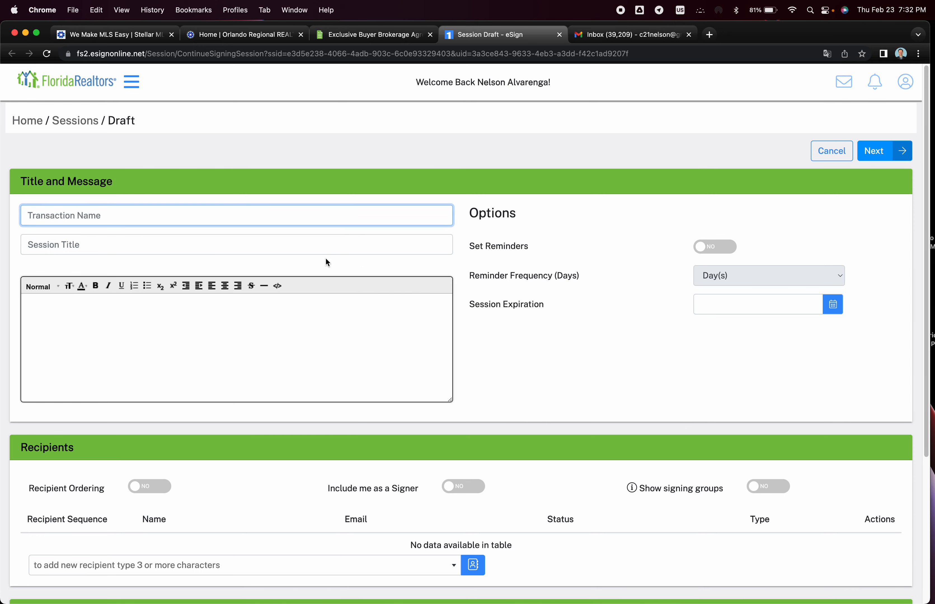
Look over the draft's recipients and documents, and try to proceed without a session title or recipients.
{"action": "scroll", "coordinate": [500, 378], "scroll_direction": "down", "scroll_amount": 5}
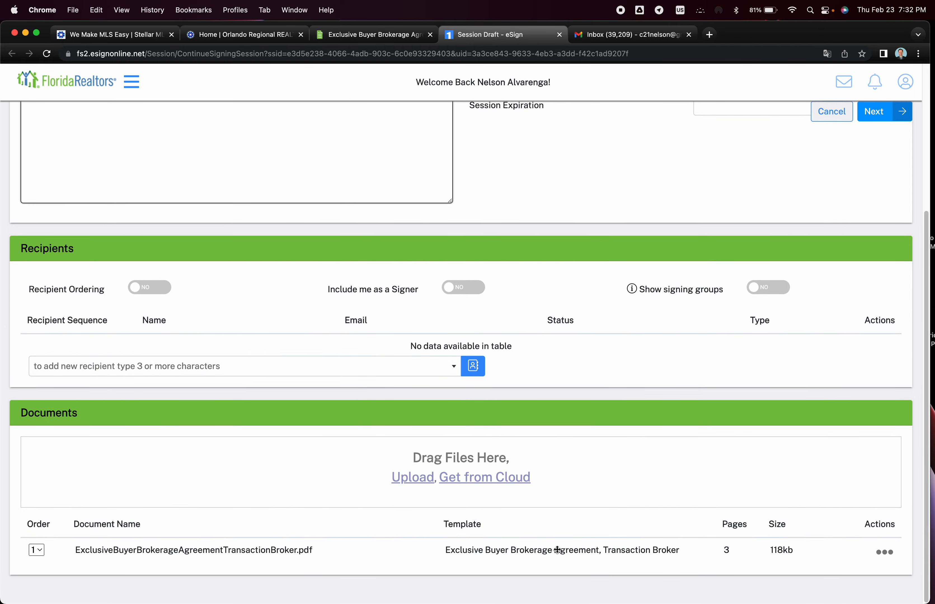
{"action": "scroll", "coordinate": [574, 443], "scroll_direction": "up", "scroll_amount": 5}
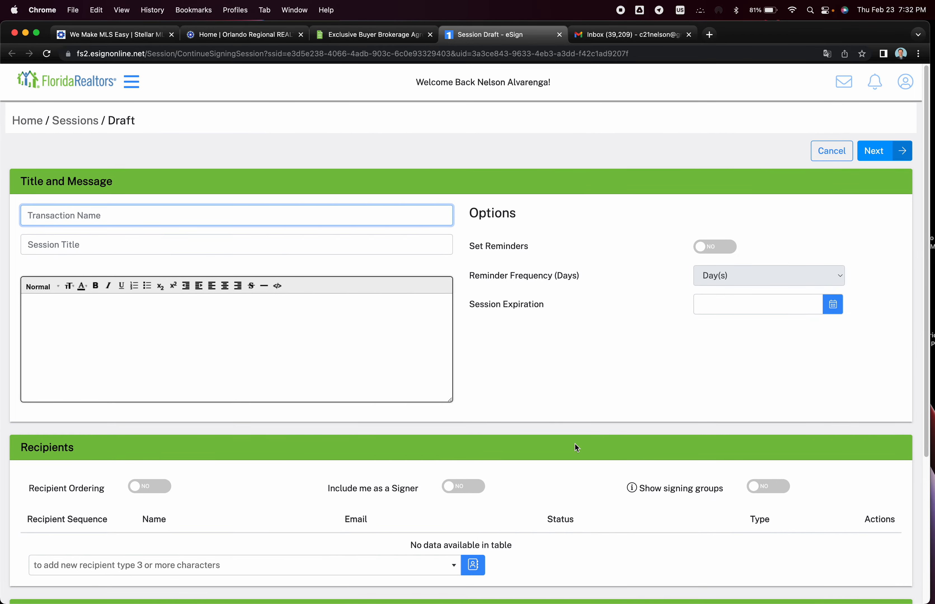
{"action": "scroll", "coordinate": [574, 443], "scroll_direction": "down", "scroll_amount": 5}
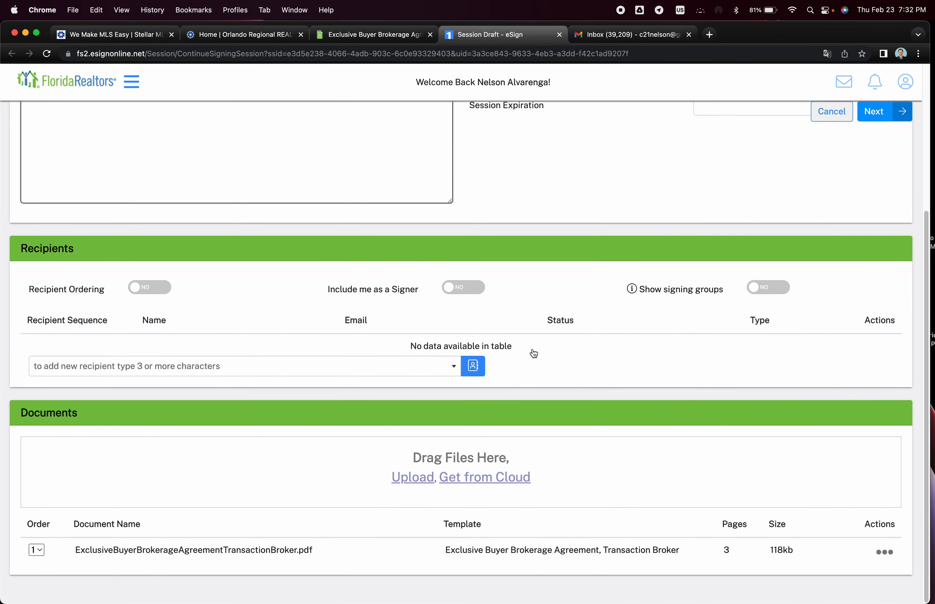
{"action": "left_click", "coordinate": [453, 366]}
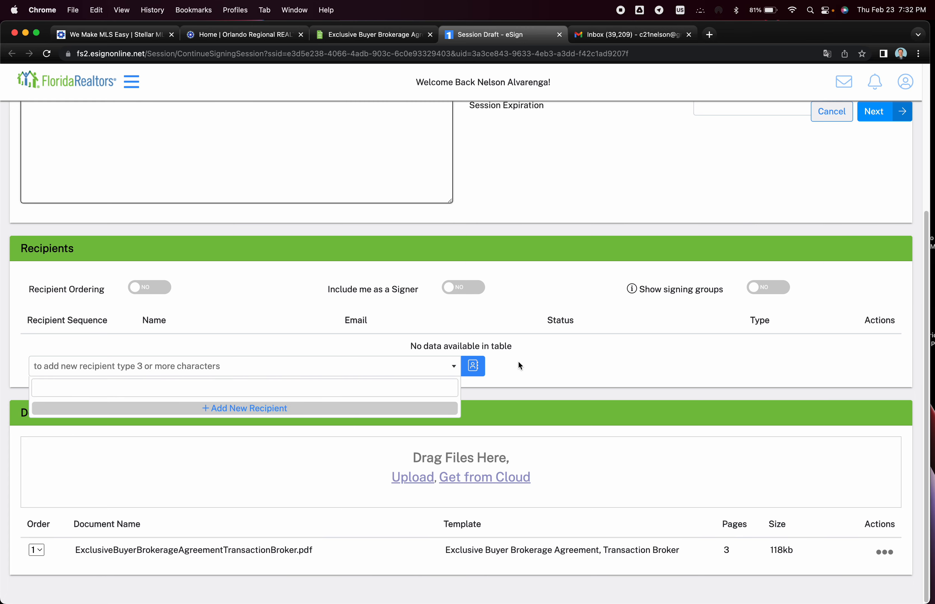
{"action": "left_click", "coordinate": [605, 363]}
{"action": "scroll", "coordinate": [801, 155], "scroll_direction": "up", "scroll_amount": 5}
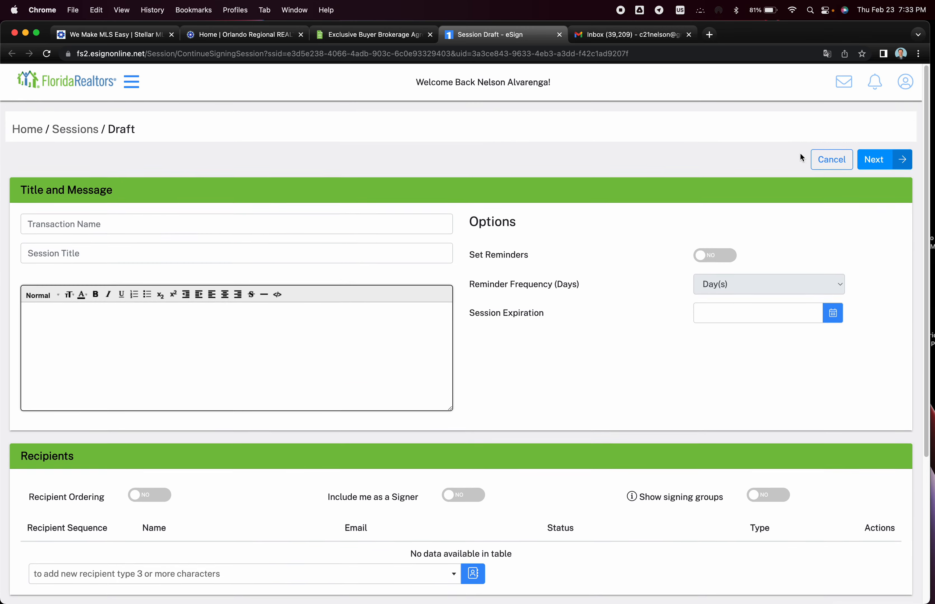
{"action": "left_click", "coordinate": [882, 157]}
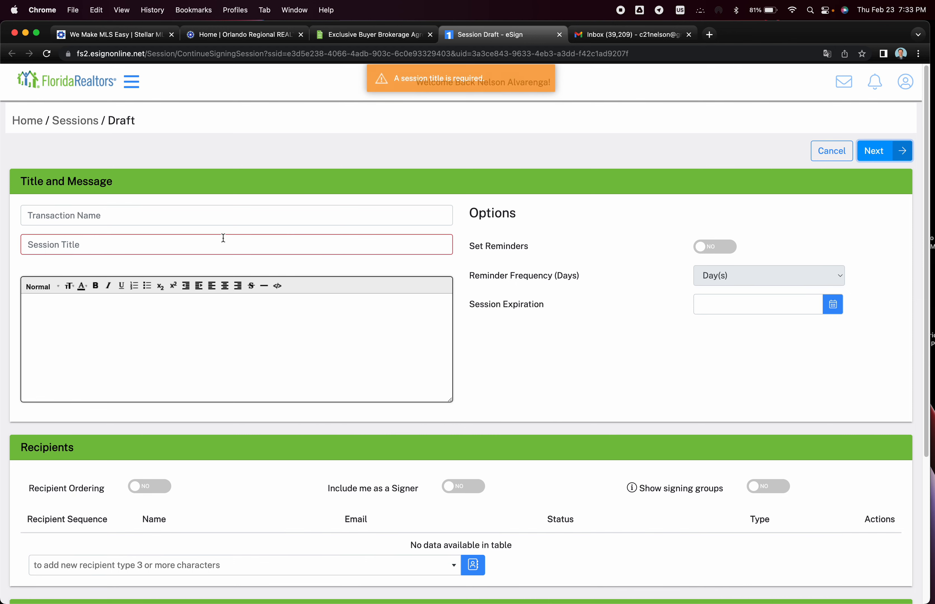
Enter the buyer's full name as the session title, leaving the transaction name blank.
{"action": "left_click", "coordinate": [213, 218]}
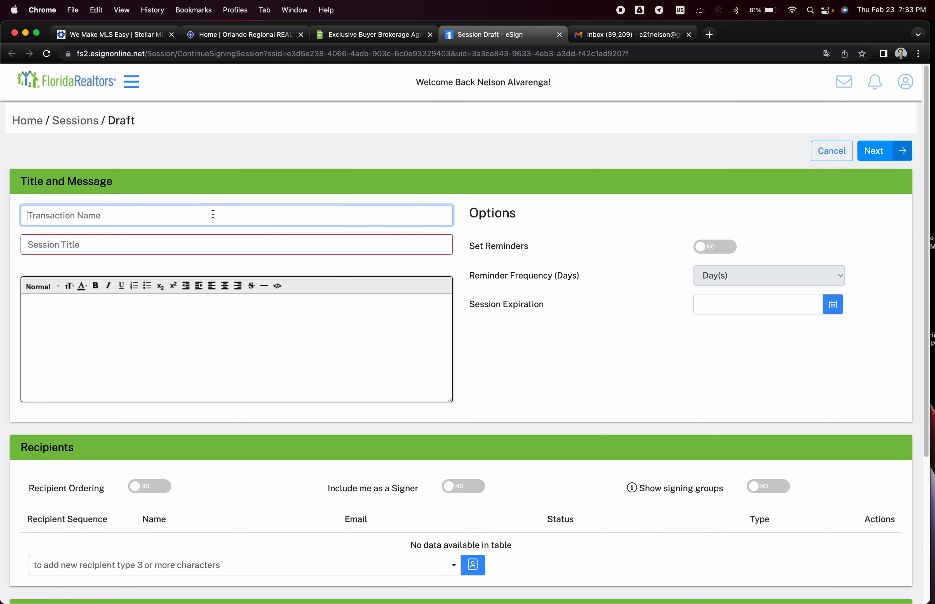
{"action": "left_click", "coordinate": [188, 243]}
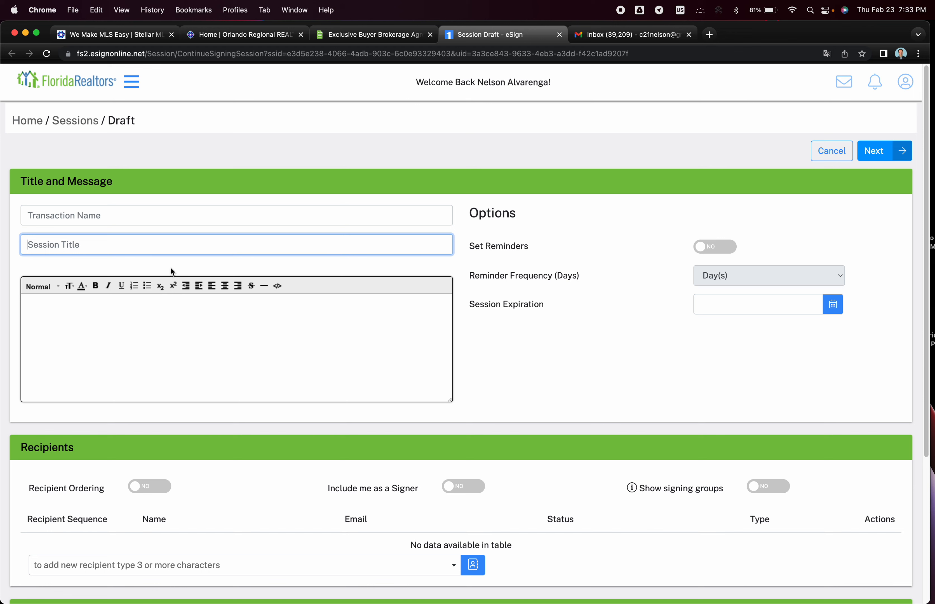
{"action": "type", "text": "John Doe"}
{"action": "left_click", "coordinate": [542, 351]}
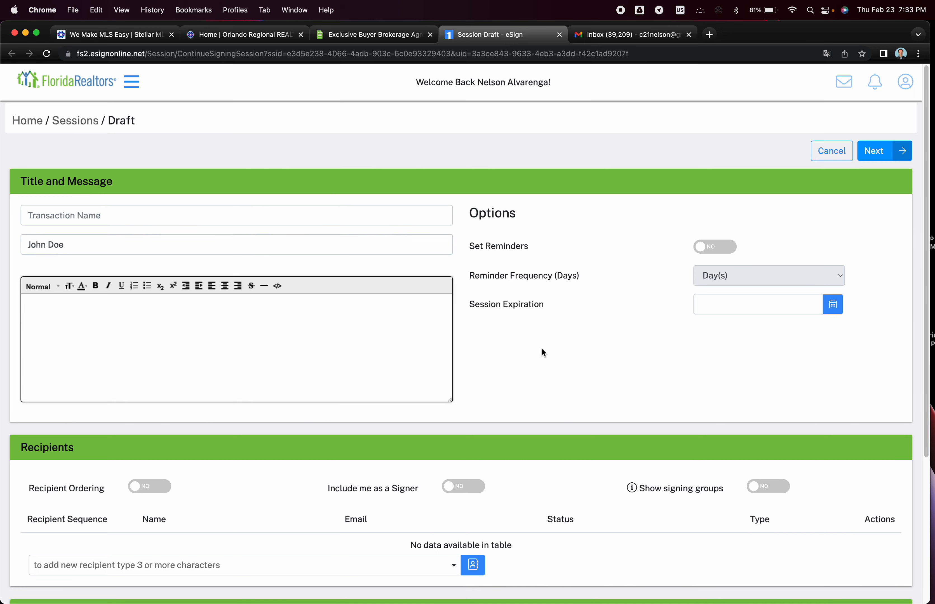
Include yourself as a signer among the session's recipients.
{"action": "scroll", "coordinate": [542, 349], "scroll_direction": "down", "scroll_amount": 5}
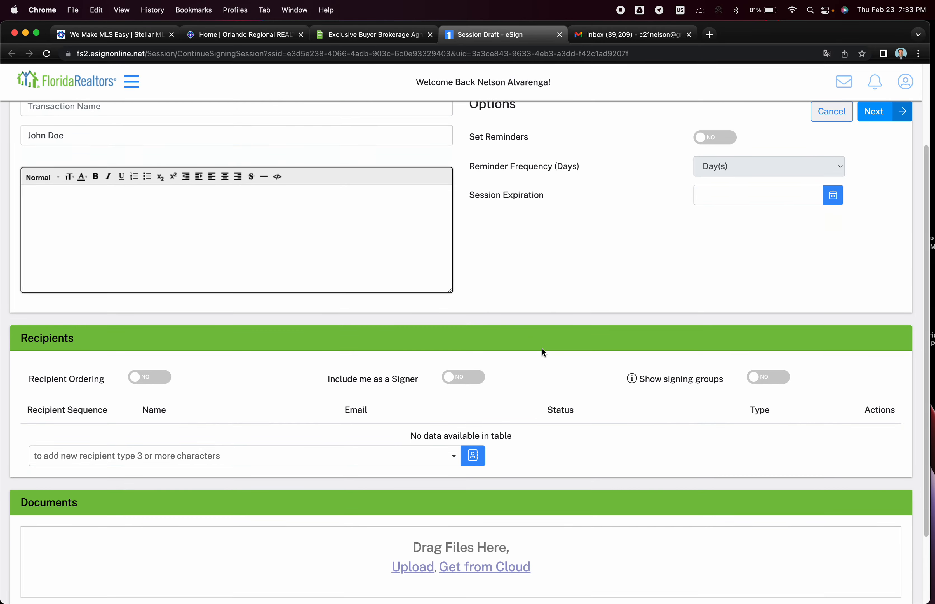
{"action": "scroll", "coordinate": [544, 352], "scroll_direction": "down", "scroll_amount": 4}
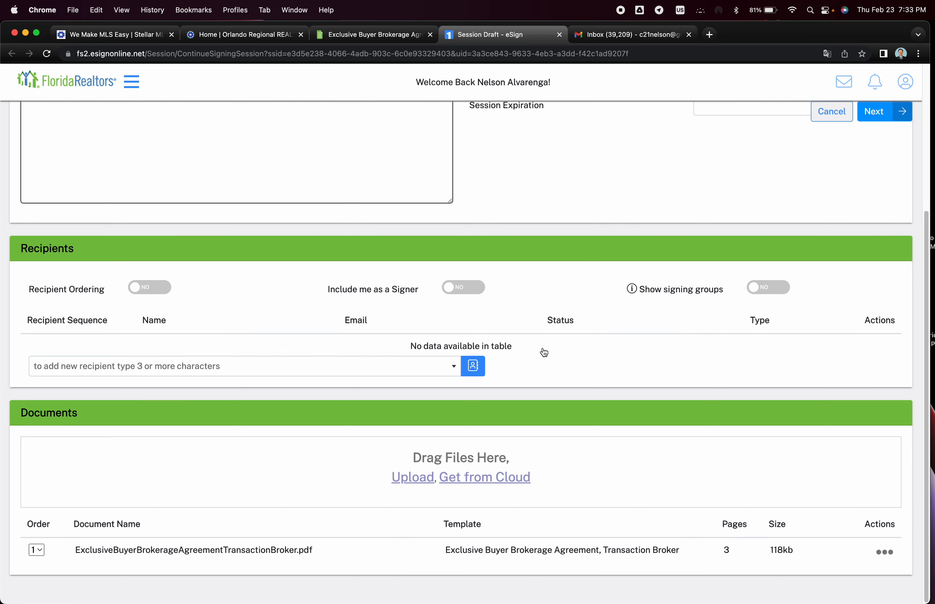
{"action": "left_click", "coordinate": [449, 287]}
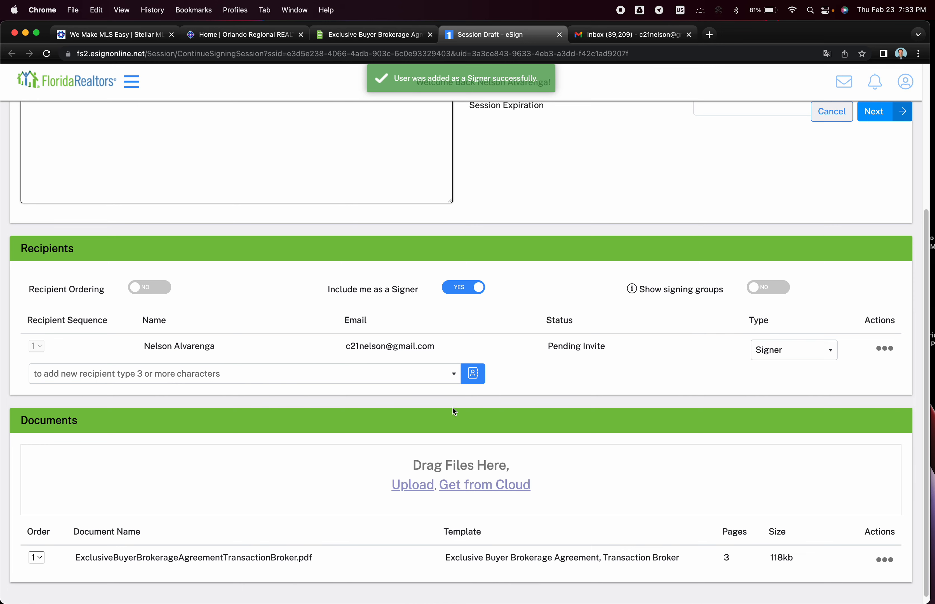
Add the first contact listed in the address book as another signer of the session.
{"action": "left_click", "coordinate": [473, 376]}
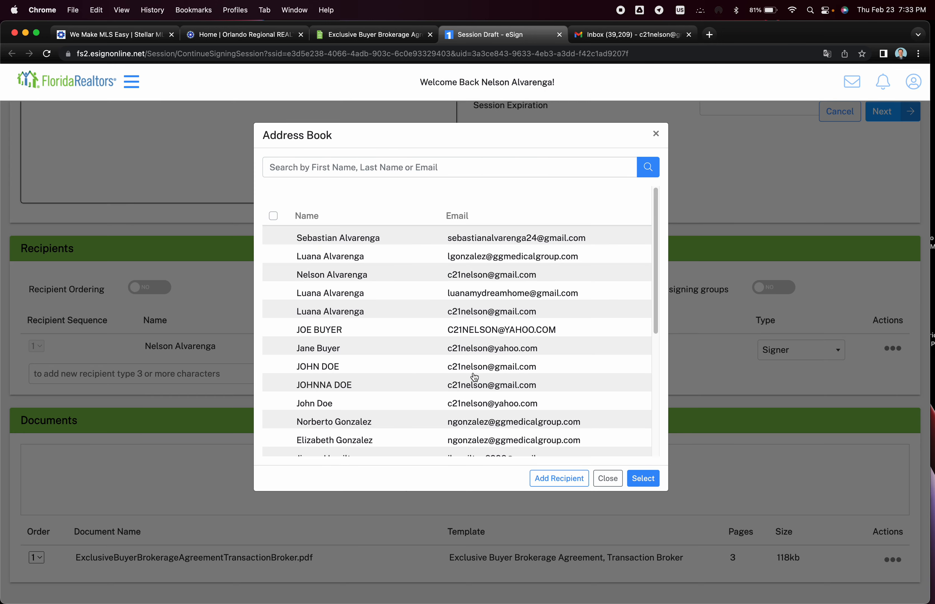
{"action": "scroll", "coordinate": [455, 366], "scroll_direction": "down", "scroll_amount": 6}
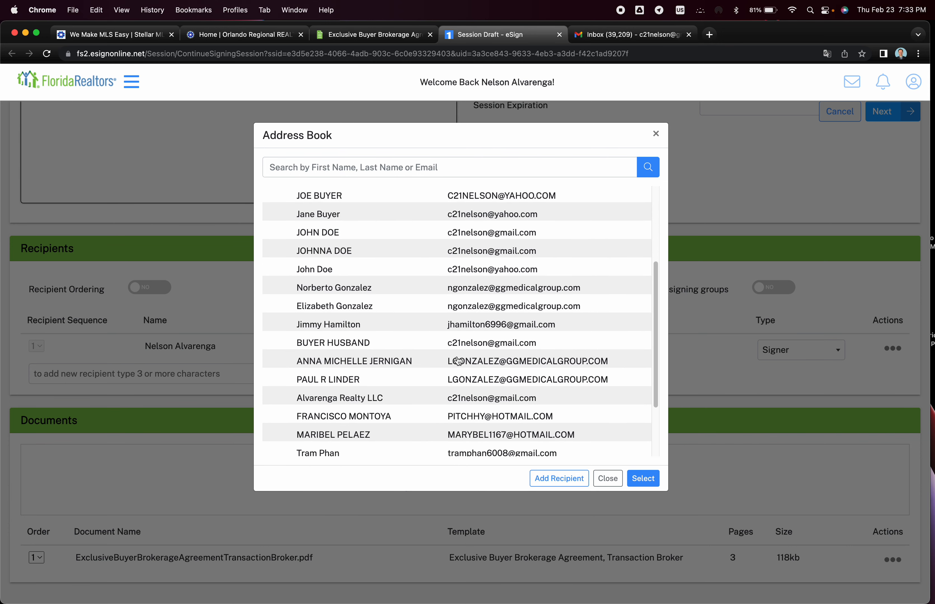
{"action": "scroll", "coordinate": [458, 360], "scroll_direction": "up", "scroll_amount": 6}
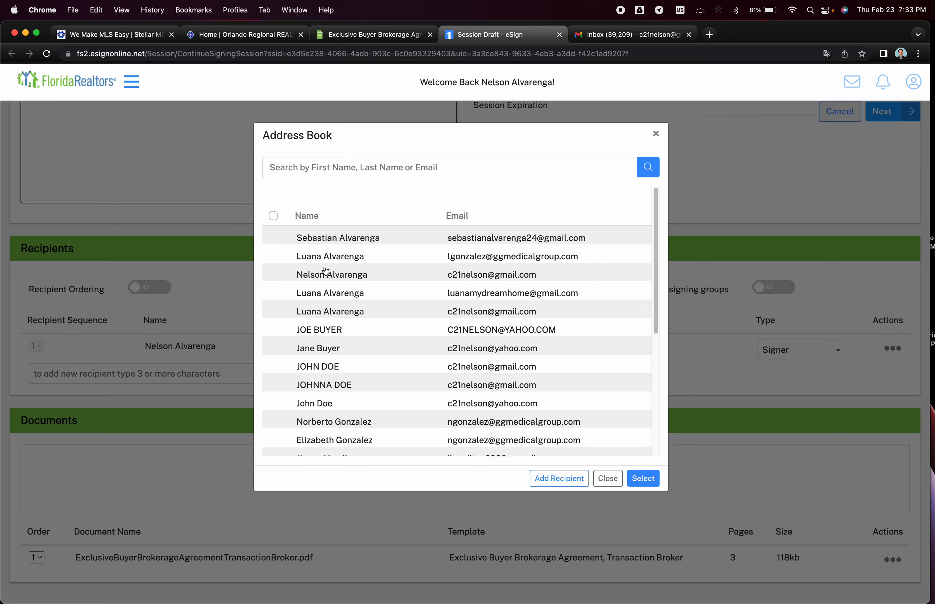
{"action": "left_click", "coordinate": [329, 238]}
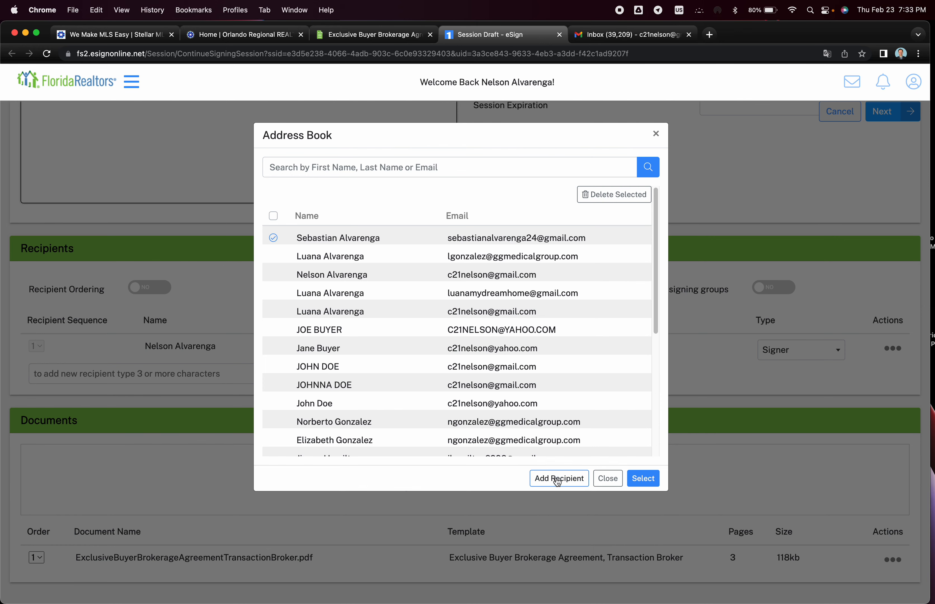
{"action": "left_click", "coordinate": [641, 480]}
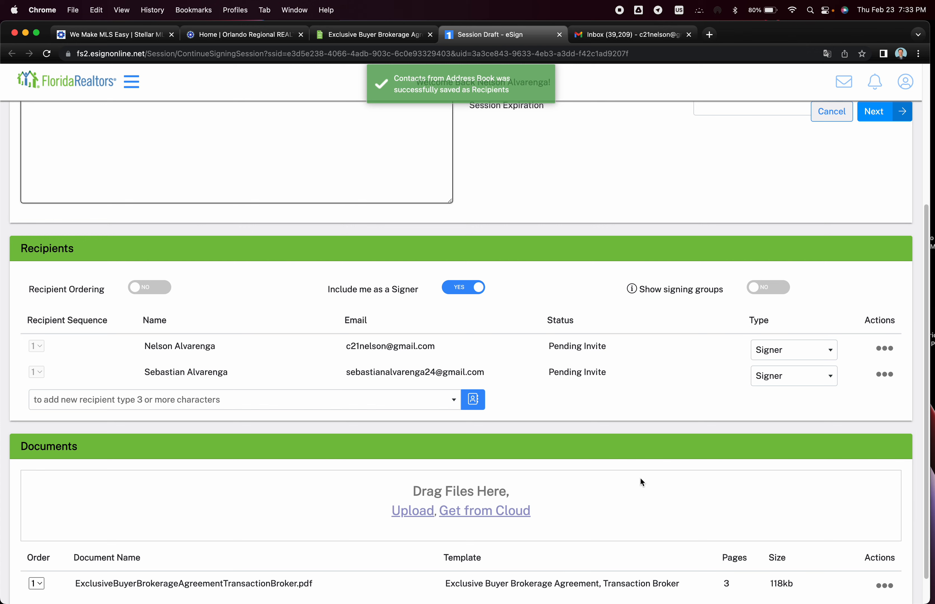
Proceed to signer designation and assign the contact added from the address book to the Buyer 1 role.
{"action": "scroll", "coordinate": [519, 453], "scroll_direction": "down", "scroll_amount": 2}
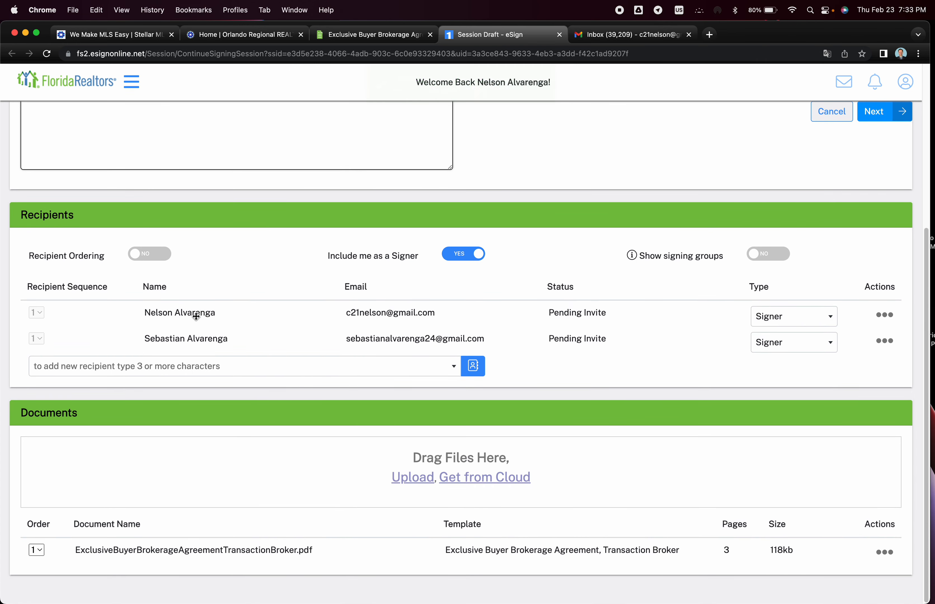
{"action": "scroll", "coordinate": [624, 358], "scroll_direction": "up", "scroll_amount": 5}
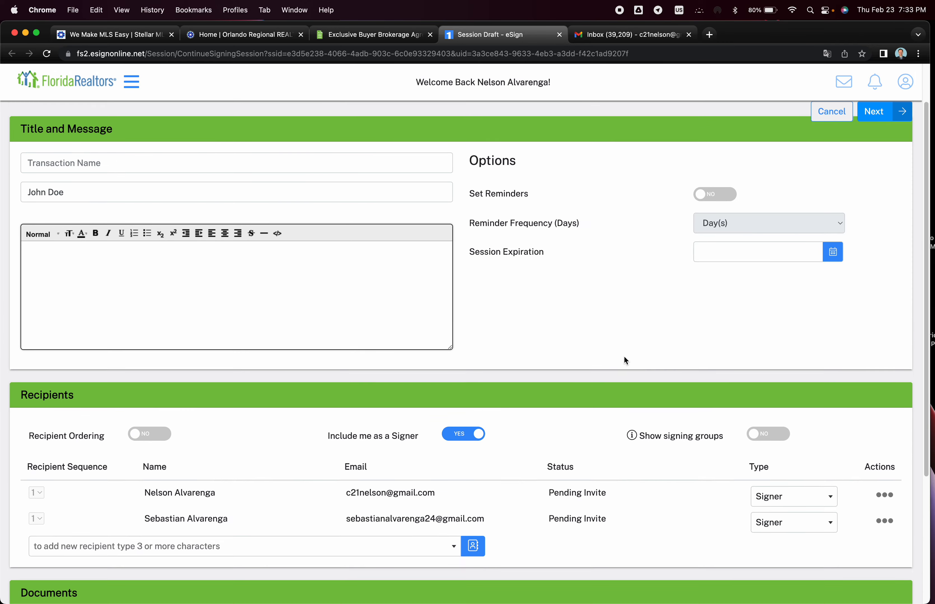
{"action": "scroll", "coordinate": [624, 357], "scroll_direction": "up", "scroll_amount": 2}
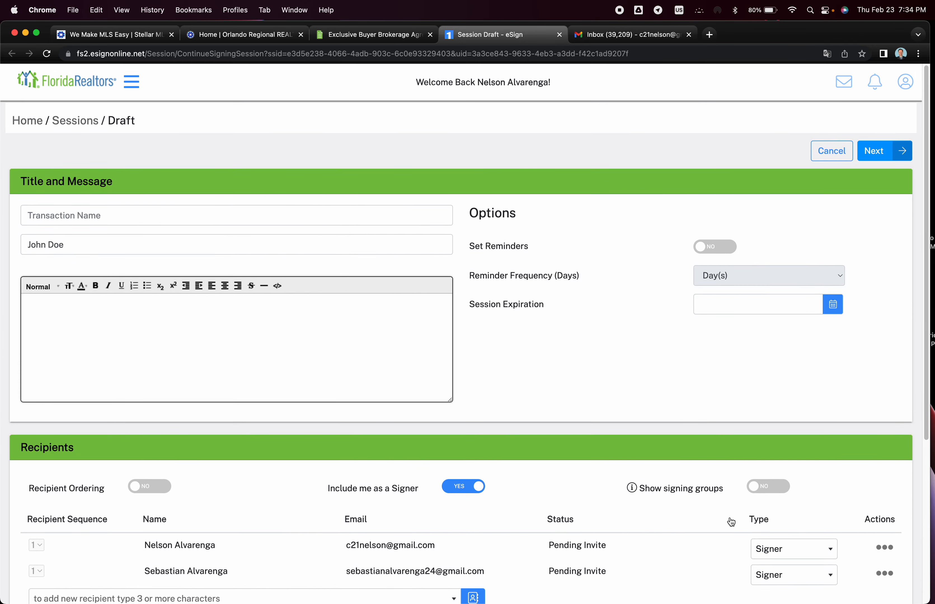
{"action": "scroll", "coordinate": [754, 468], "scroll_direction": "down", "scroll_amount": 6}
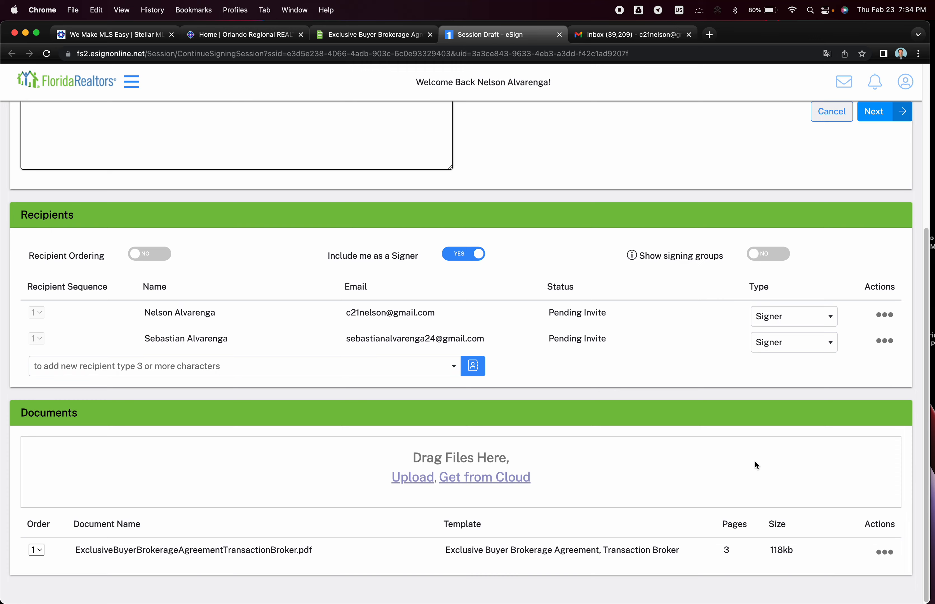
{"action": "scroll", "coordinate": [661, 409], "scroll_direction": "up", "scroll_amount": 6}
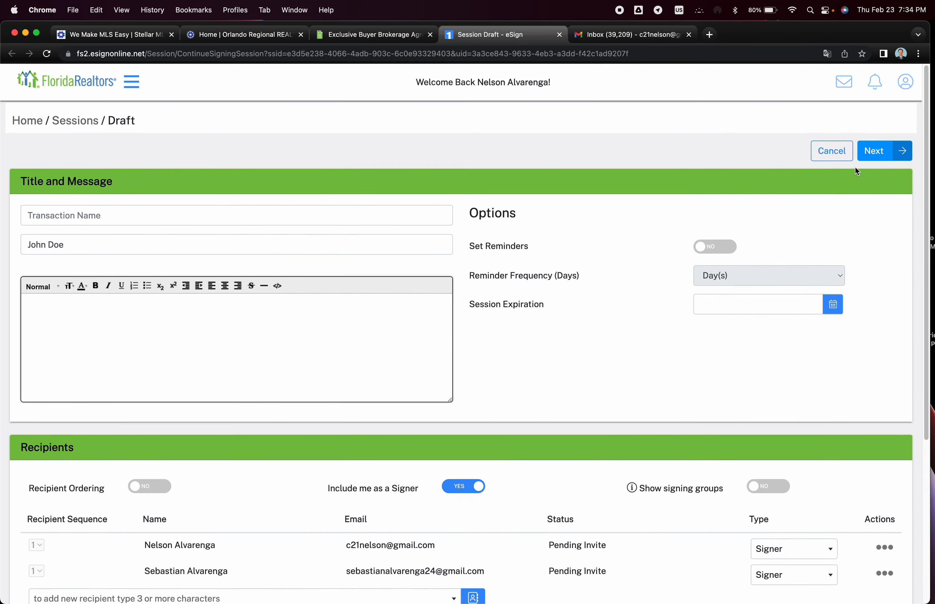
{"action": "left_click", "coordinate": [870, 154]}
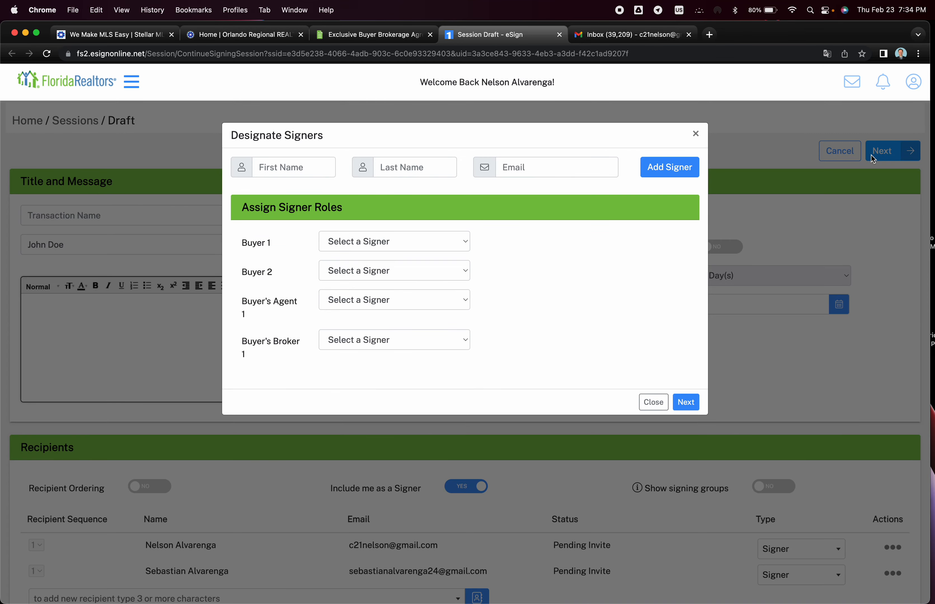
{"action": "left_click", "coordinate": [384, 244]}
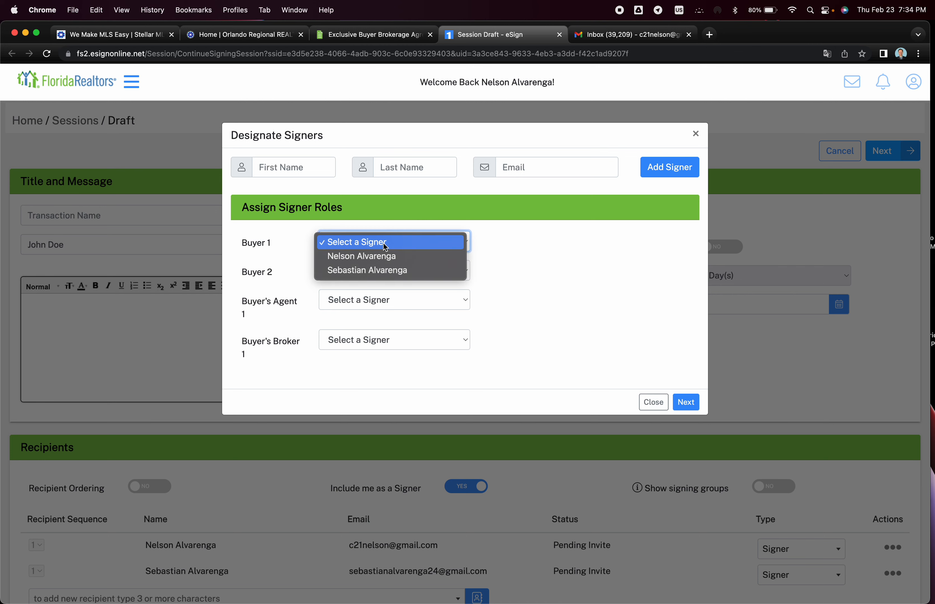
{"action": "left_click", "coordinate": [376, 271]}
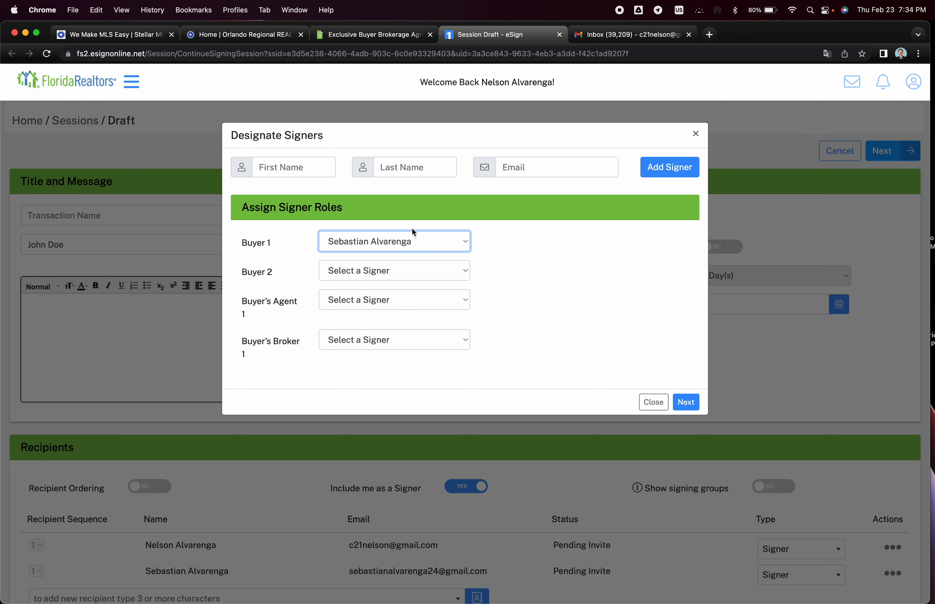
Check which signers are available for the Buyer 1 role, and close Designate Signers without continuing.
{"action": "left_click", "coordinate": [413, 241]}
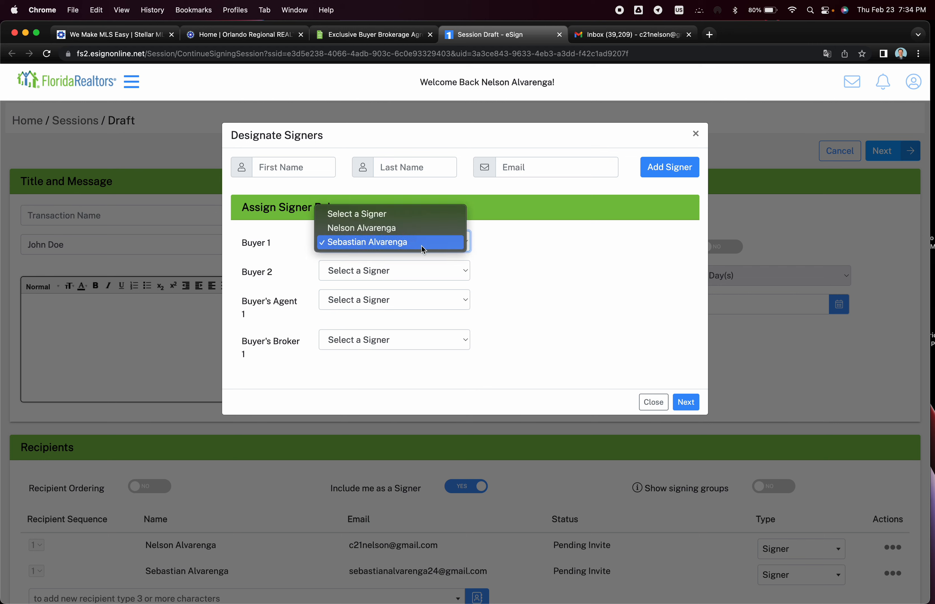
{"action": "left_click", "coordinate": [510, 266]}
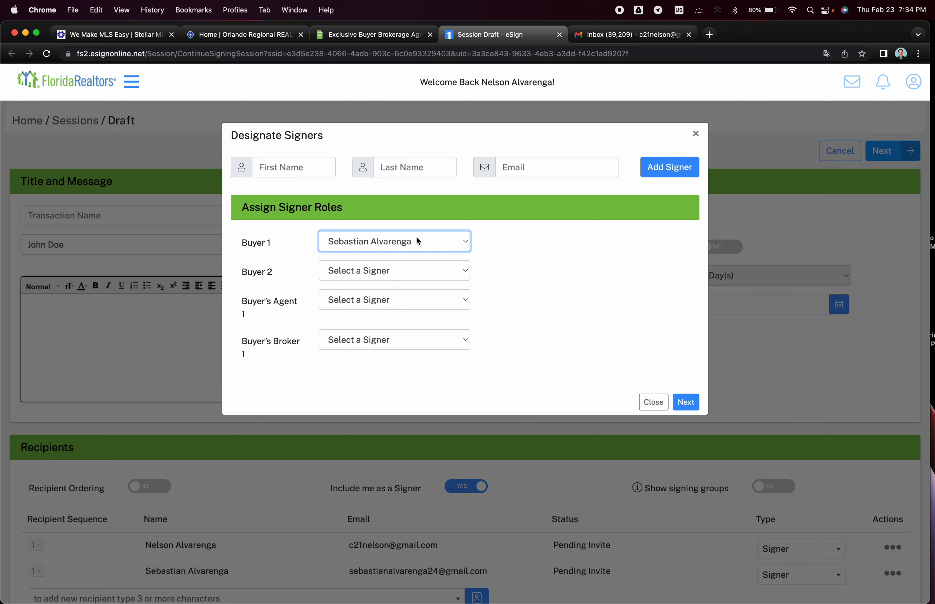
{"action": "left_click", "coordinate": [412, 244]}
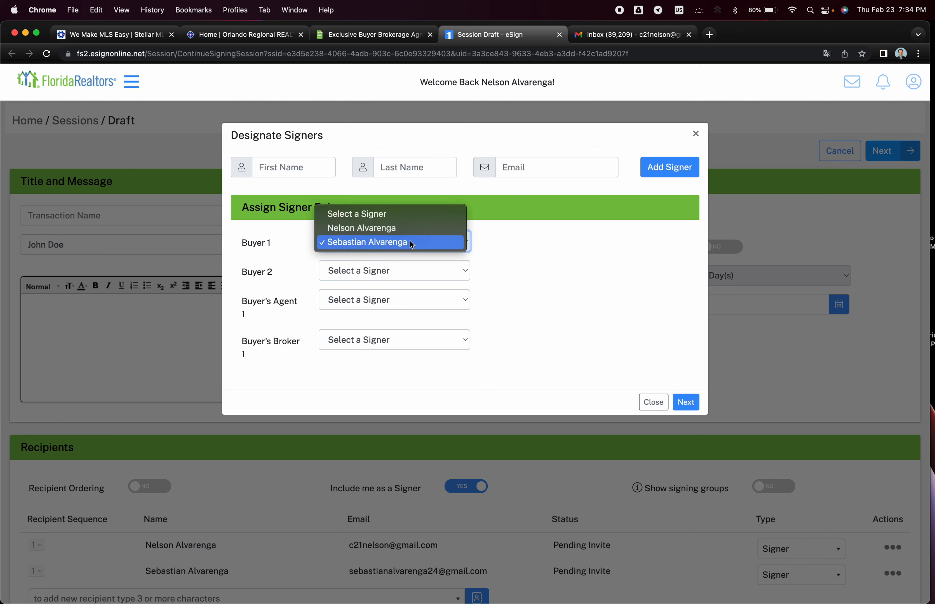
{"action": "left_click", "coordinate": [588, 333]}
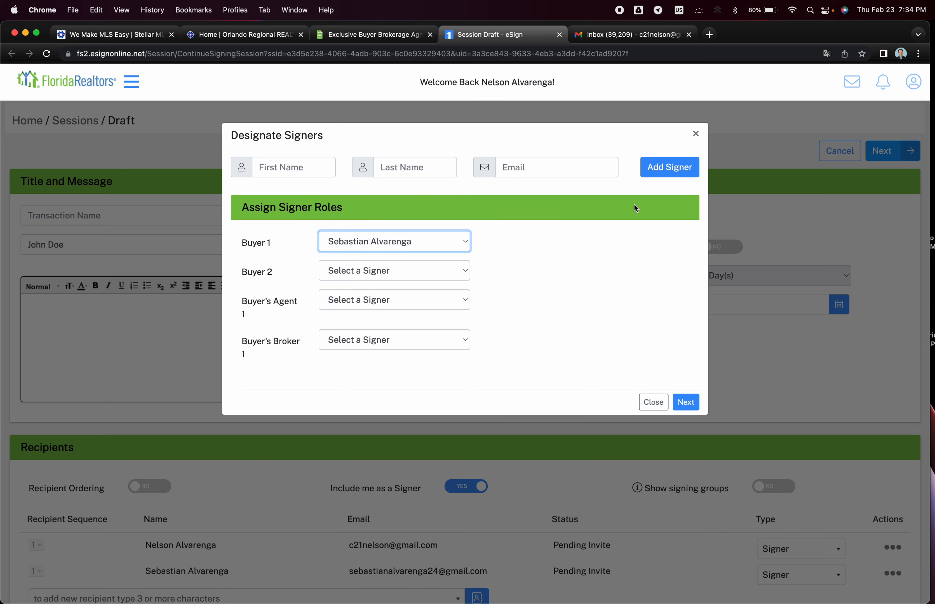
{"action": "left_click", "coordinate": [695, 135]}
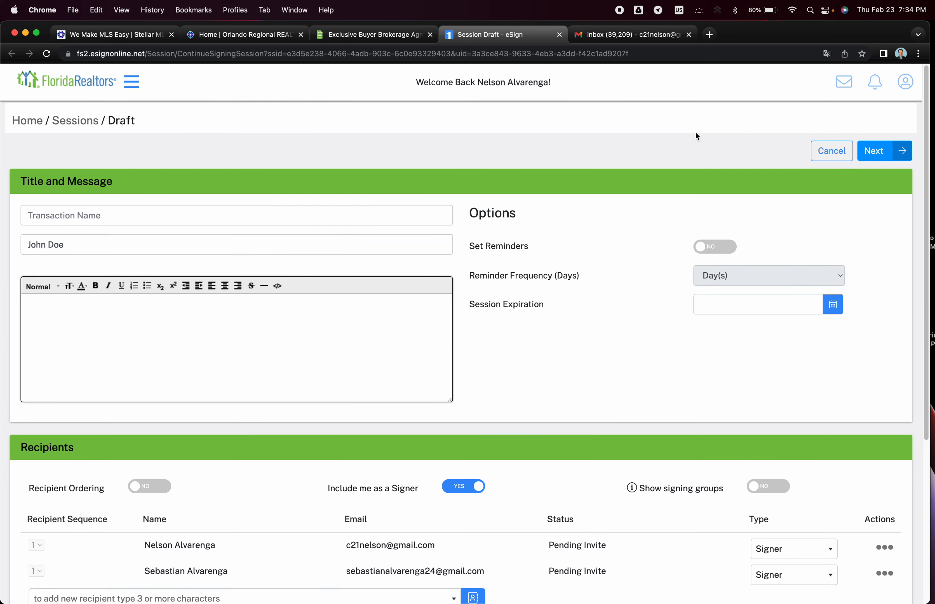
Delete the second recipient from the session's recipient list and confirm the deletion.
{"action": "scroll", "coordinate": [598, 341], "scroll_direction": "down", "scroll_amount": 6}
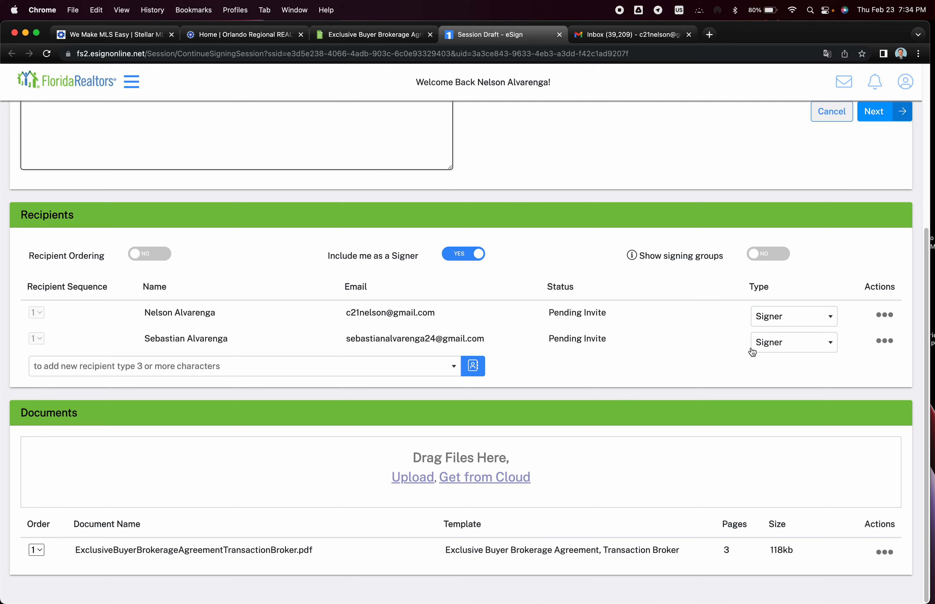
{"action": "left_click", "coordinate": [886, 342]}
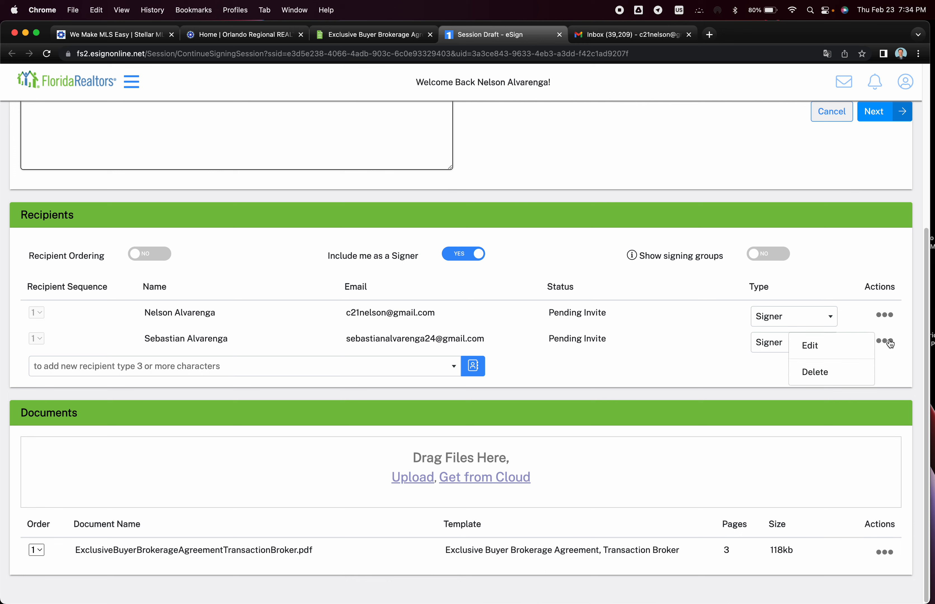
{"action": "left_click", "coordinate": [817, 372]}
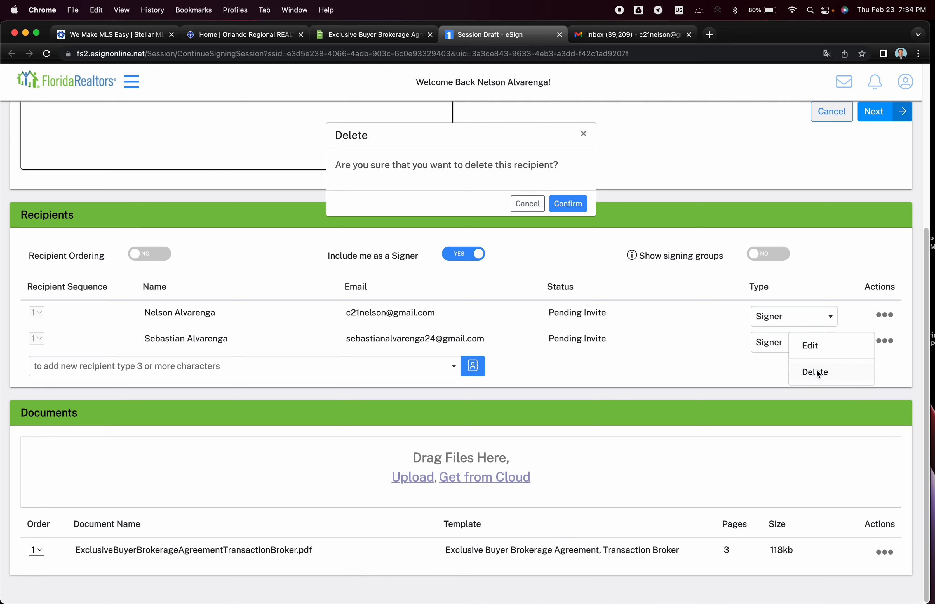
{"action": "left_click", "coordinate": [569, 204]}
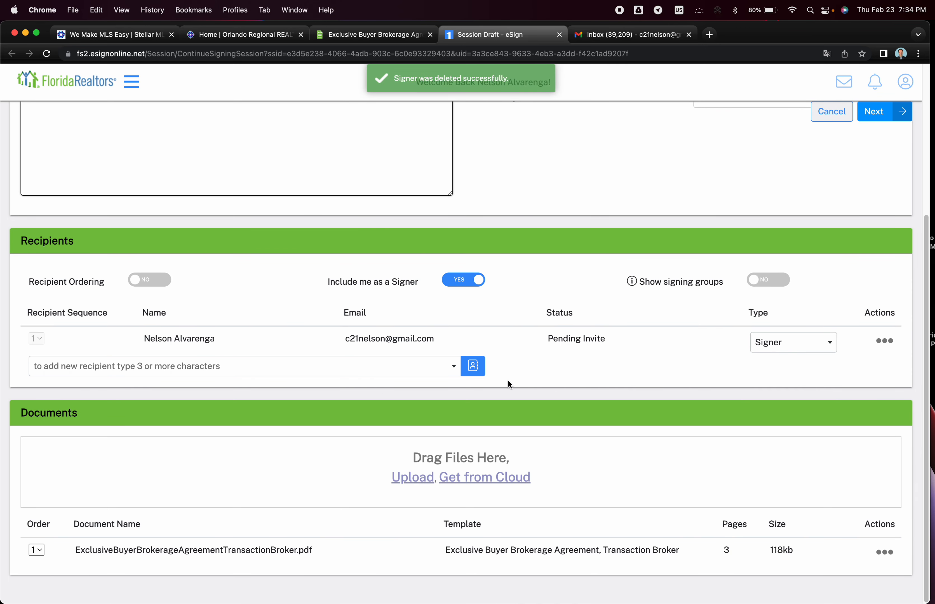
{"action": "left_click", "coordinate": [476, 367]}
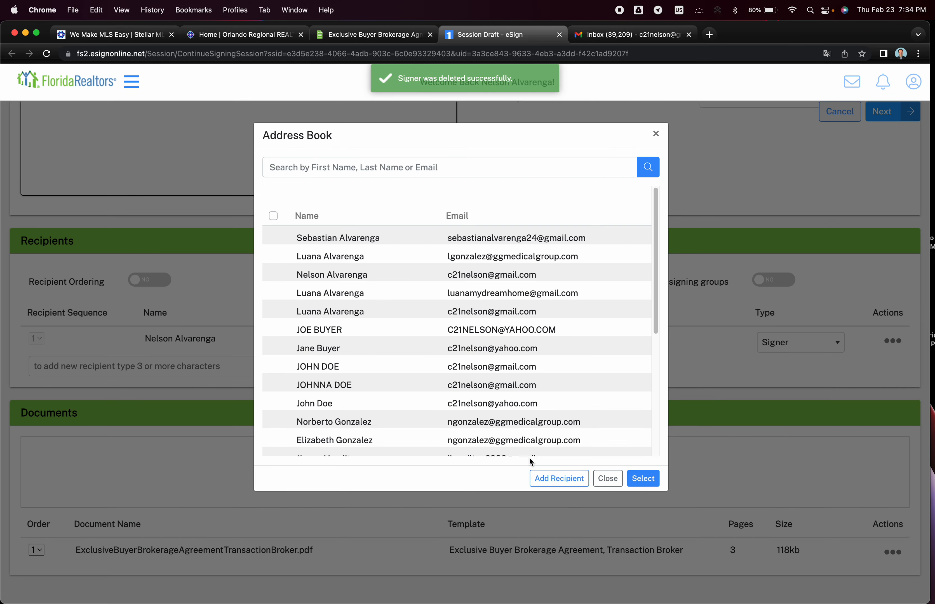
{"action": "left_click", "coordinate": [551, 479]}
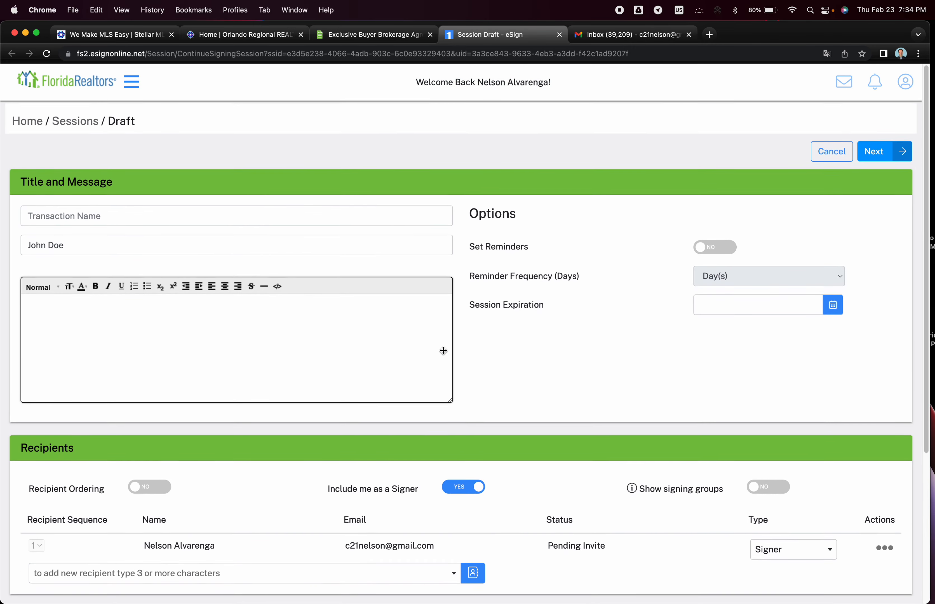
{"action": "scroll", "coordinate": [395, 307], "scroll_direction": "down", "scroll_amount": 5}
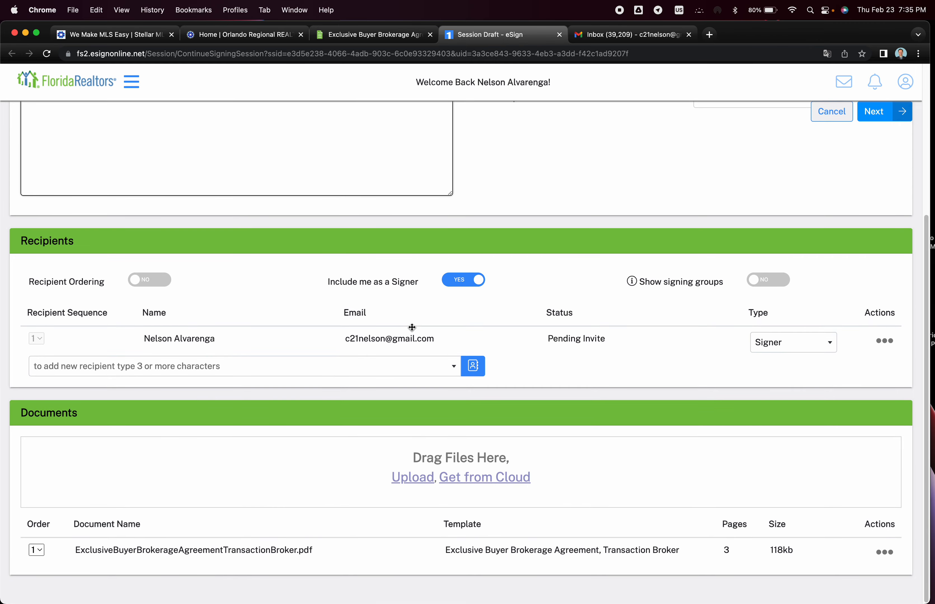
{"action": "scroll", "coordinate": [411, 324], "scroll_direction": "up", "scroll_amount": 5}
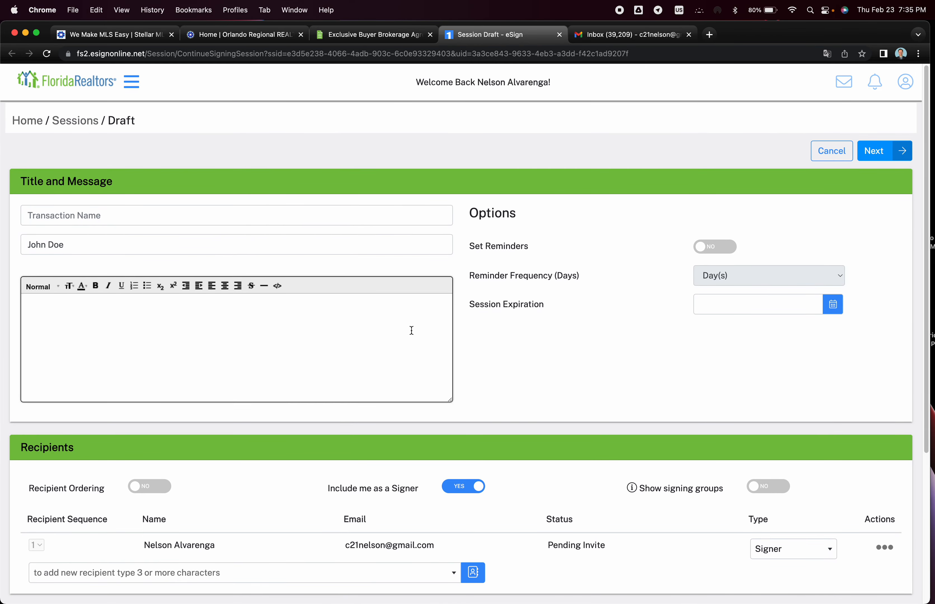
{"action": "scroll", "coordinate": [416, 355], "scroll_direction": "down", "scroll_amount": 5}
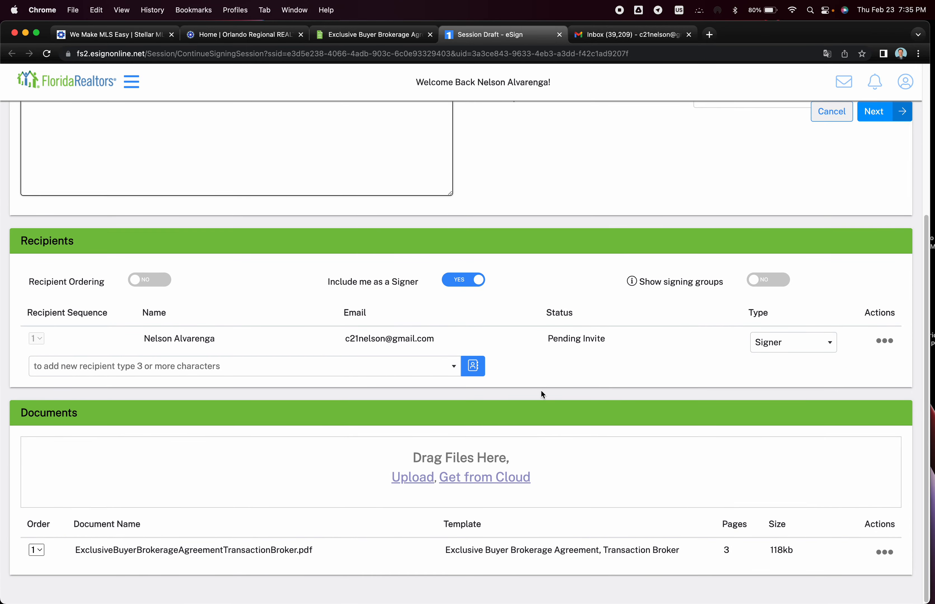
Start a new recipient from the address book and enter the buyer's first and last name.
{"action": "left_click", "coordinate": [474, 368]}
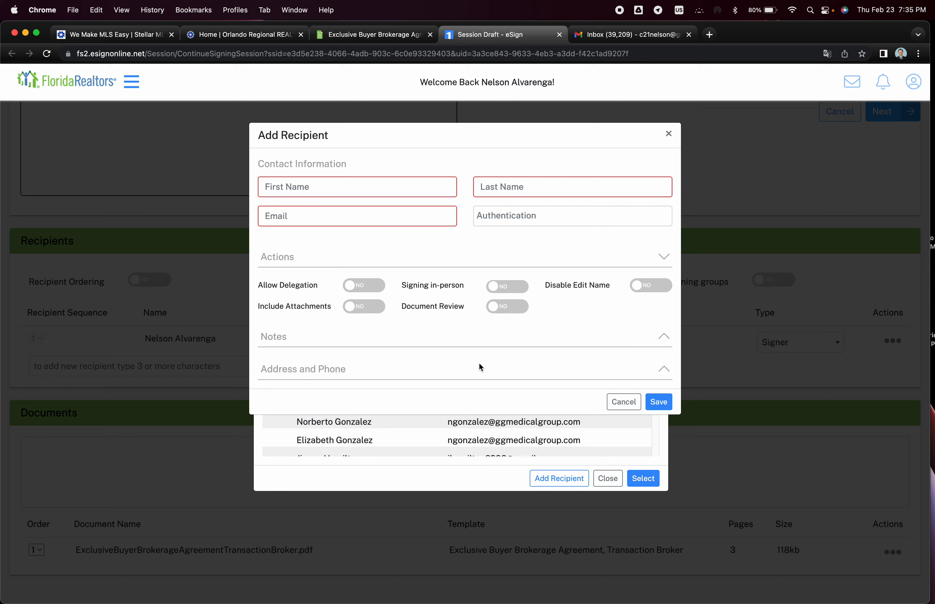
{"action": "left_click", "coordinate": [360, 183]}
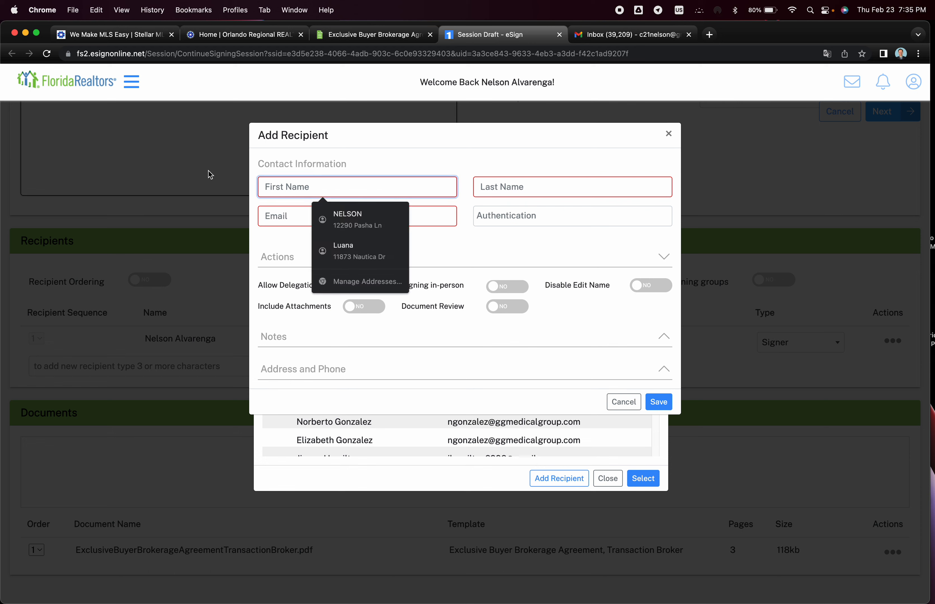
{"action": "type", "text": "John"}
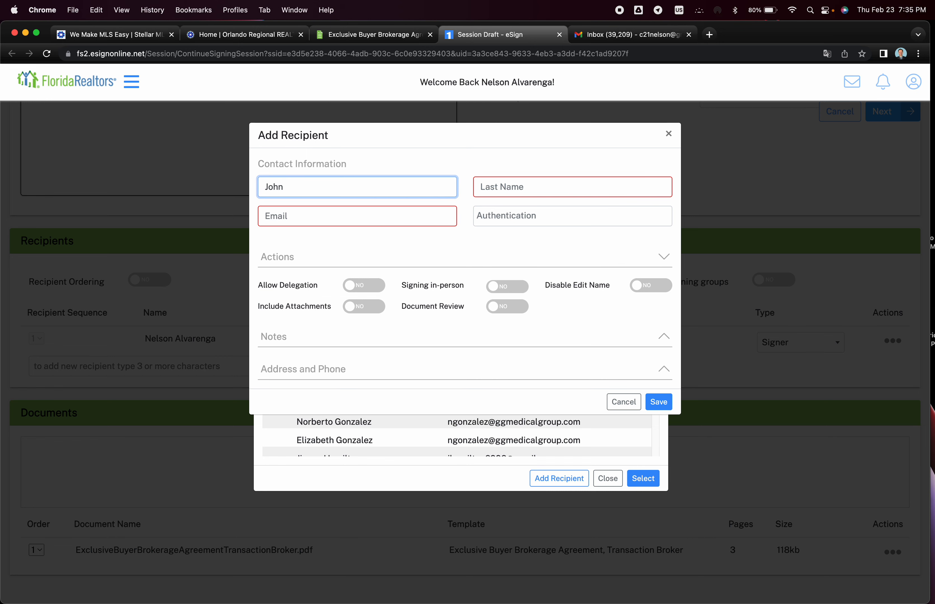
{"action": "key", "text": "Tab"}
{"action": "type", "text": "Doe"}
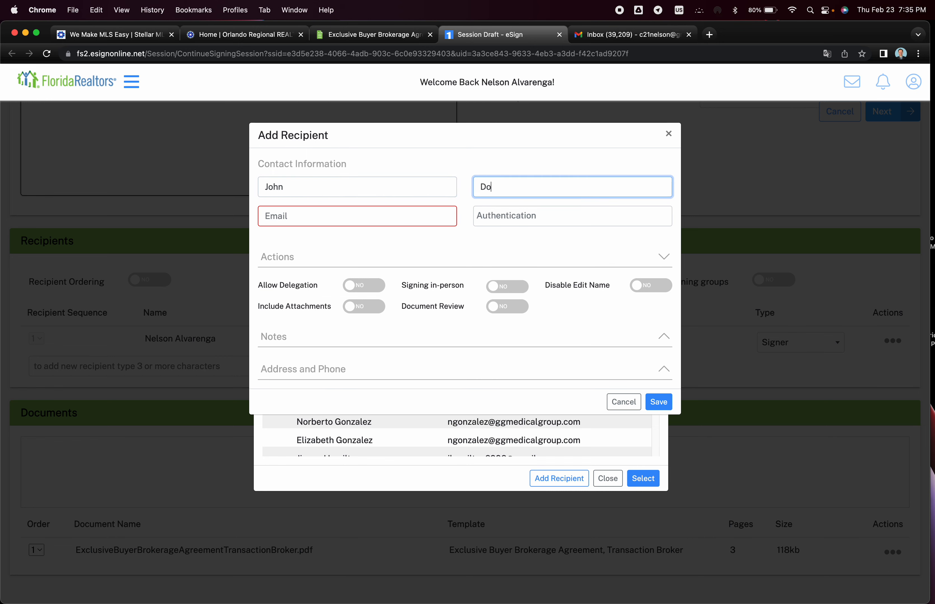
Fill in the buyer's email, save the recipient, and agree to update the existing contact in the address book.
{"action": "key", "text": "Tab"}
{"action": "type", "text": "c"}
{"action": "key", "text": "BackSpace"}
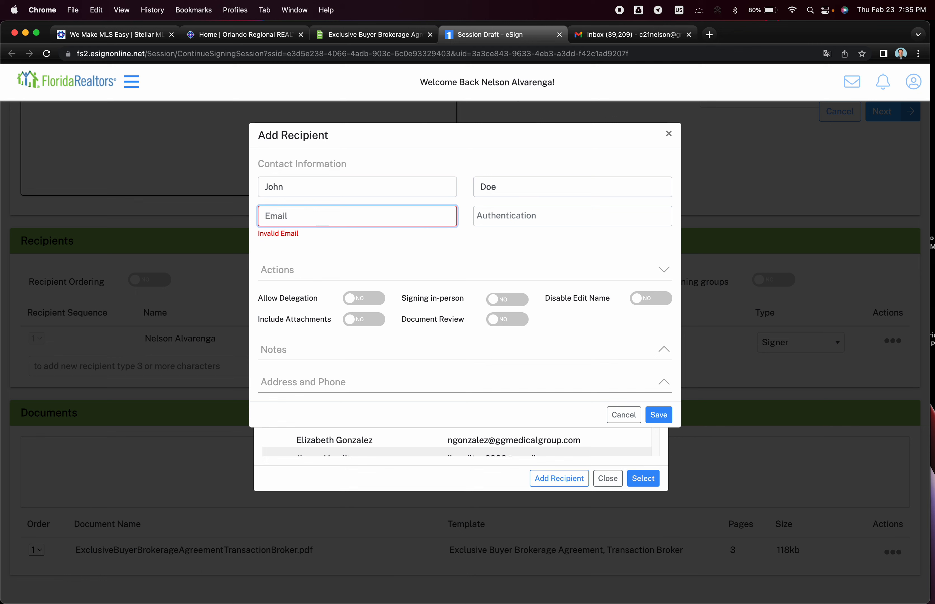
{"action": "type", "text": "sbas"}
{"action": "key", "text": "BackSpace"}
{"action": "key", "text": "BackSpace"}
{"action": "type", "text": "e"}
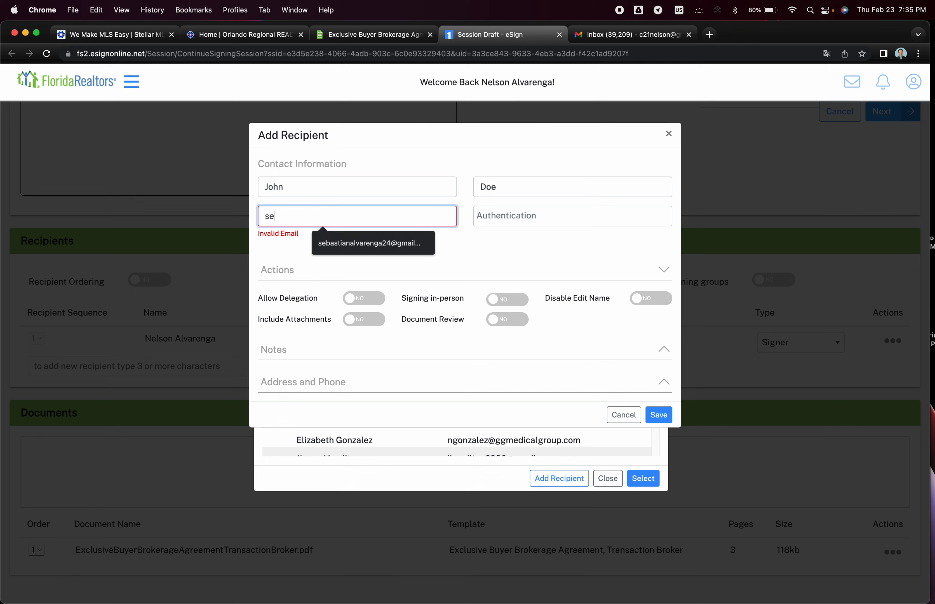
{"action": "type", "text": "b"}
{"action": "left_click", "coordinate": [350, 246]}
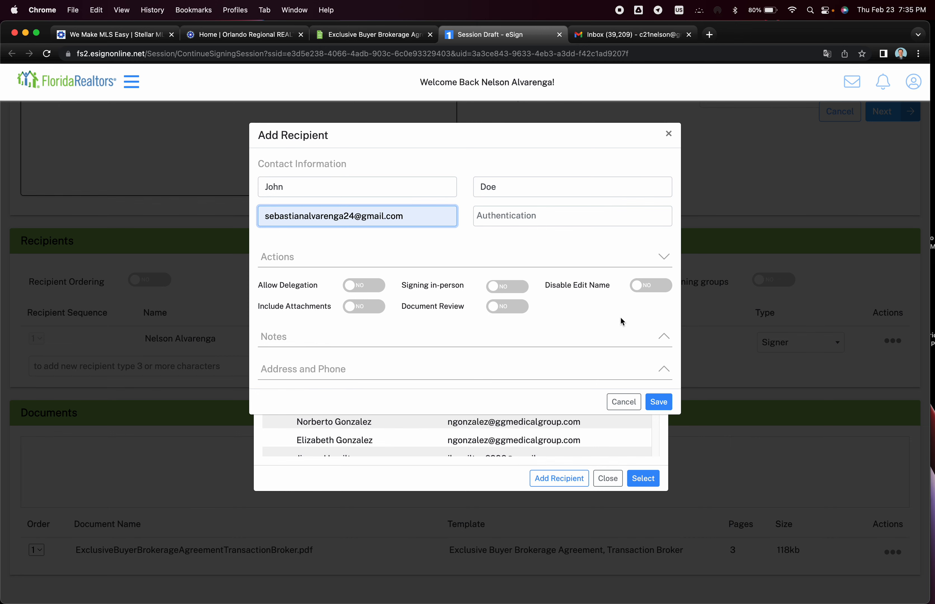
{"action": "left_click", "coordinate": [661, 402]}
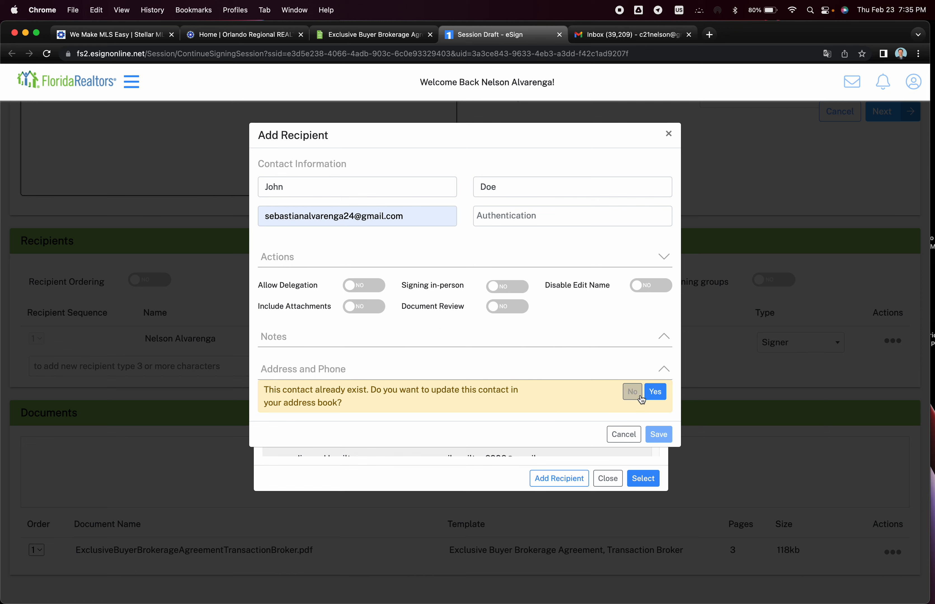
{"action": "left_click", "coordinate": [653, 391]}
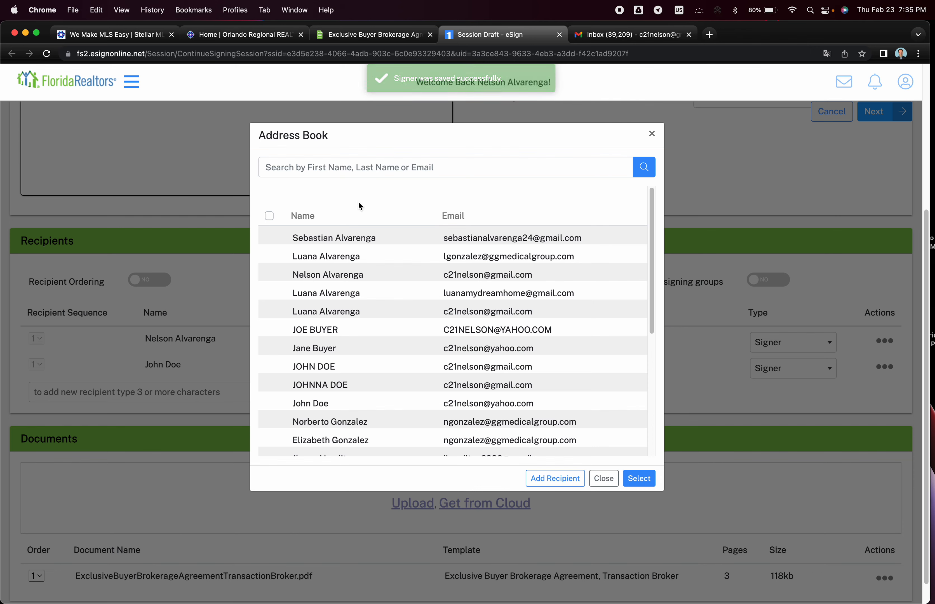
Add the existing address book contact with the buyer's name and a Yahoo email as another session recipient.
{"action": "scroll", "coordinate": [347, 325], "scroll_direction": "down", "scroll_amount": 3}
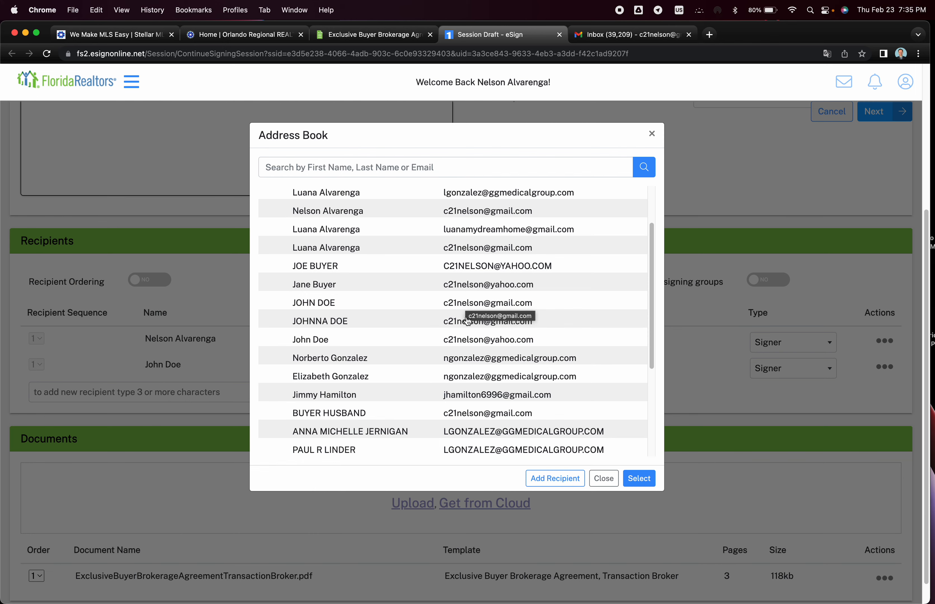
{"action": "scroll", "coordinate": [472, 358], "scroll_direction": "down", "scroll_amount": 6}
{"action": "scroll", "coordinate": [471, 358], "scroll_direction": "down", "scroll_amount": 3}
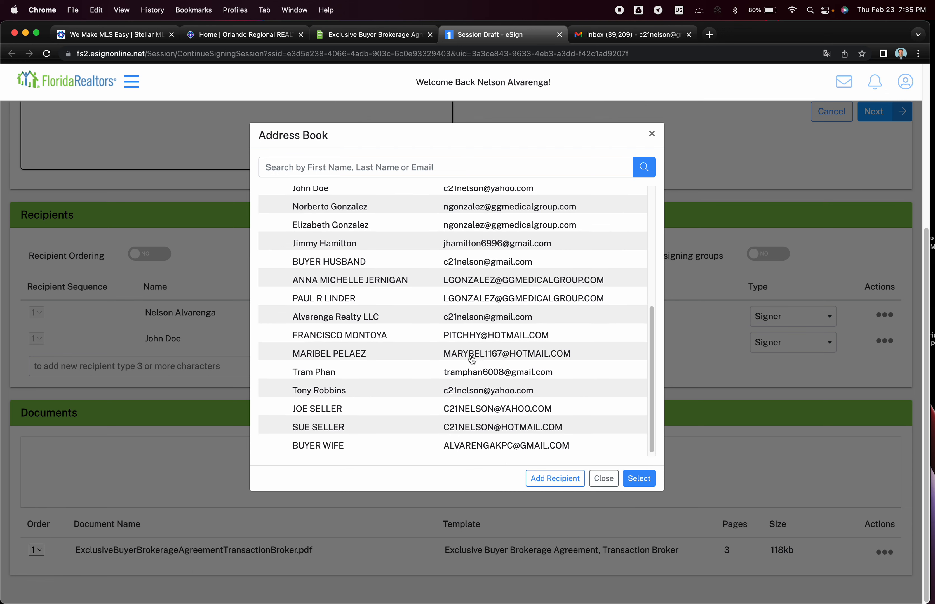
{"action": "scroll", "coordinate": [472, 358], "scroll_direction": "up", "scroll_amount": 4}
{"action": "scroll", "coordinate": [472, 359], "scroll_direction": "up", "scroll_amount": 9}
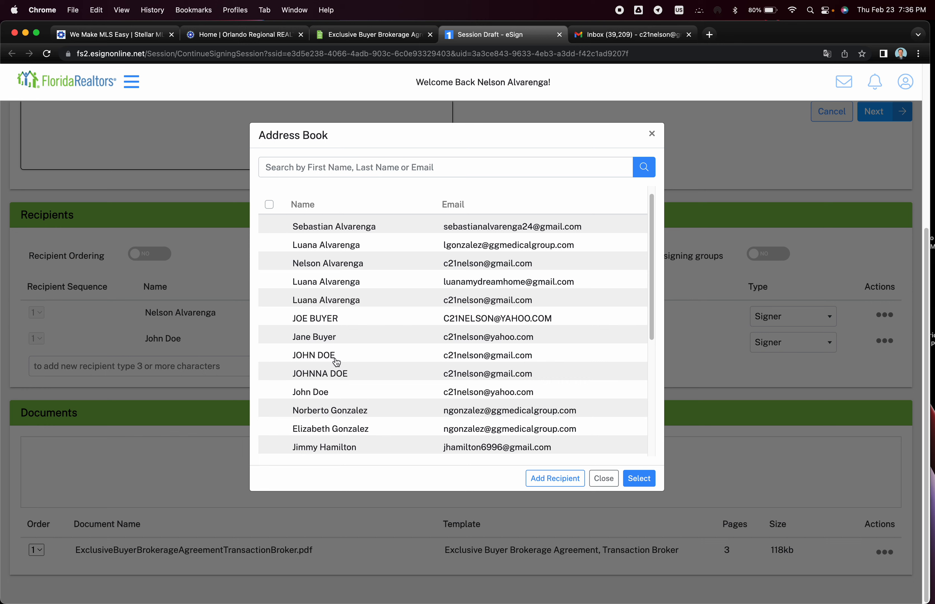
{"action": "scroll", "coordinate": [336, 361], "scroll_direction": "up", "scroll_amount": 1}
{"action": "scroll", "coordinate": [336, 362], "scroll_direction": "down", "scroll_amount": 2}
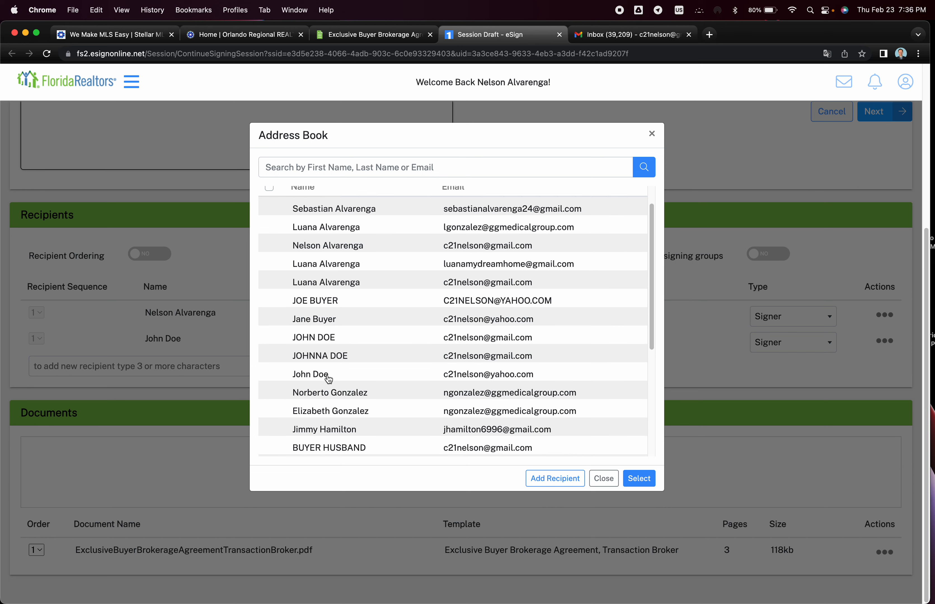
{"action": "left_click", "coordinate": [328, 379]}
{"action": "left_click", "coordinate": [501, 378]}
{"action": "double_click", "coordinate": [501, 378]}
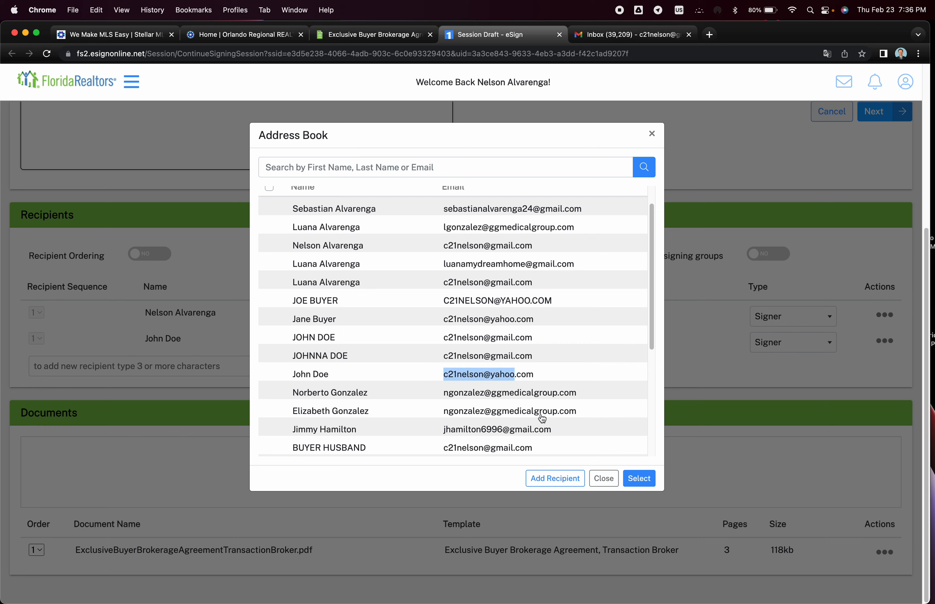
{"action": "left_click", "coordinate": [571, 377]}
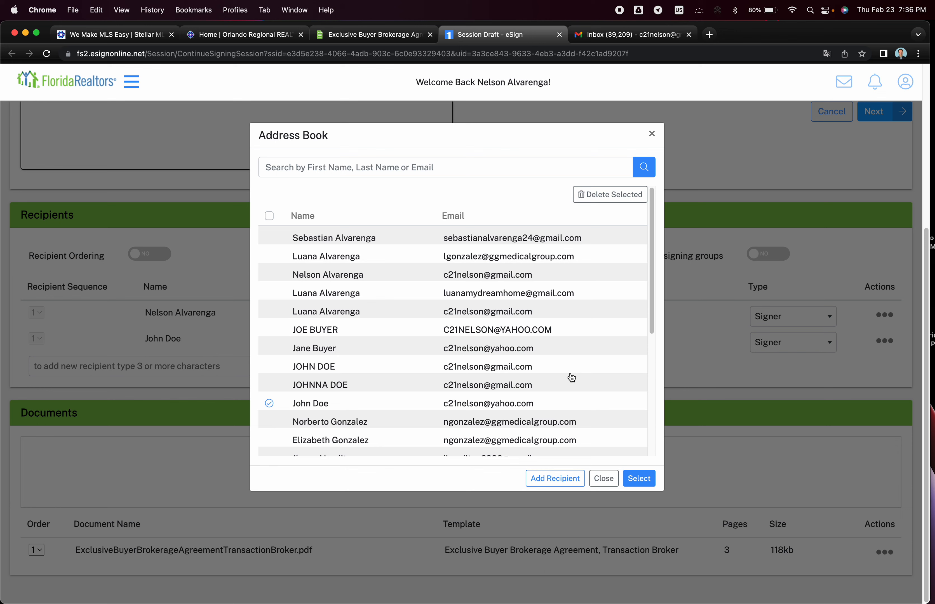
{"action": "left_click", "coordinate": [476, 371]}
{"action": "left_click", "coordinate": [271, 366]}
{"action": "scroll", "coordinate": [605, 365], "scroll_direction": "down", "scroll_amount": 5}
{"action": "scroll", "coordinate": [606, 365], "scroll_direction": "up", "scroll_amount": 5}
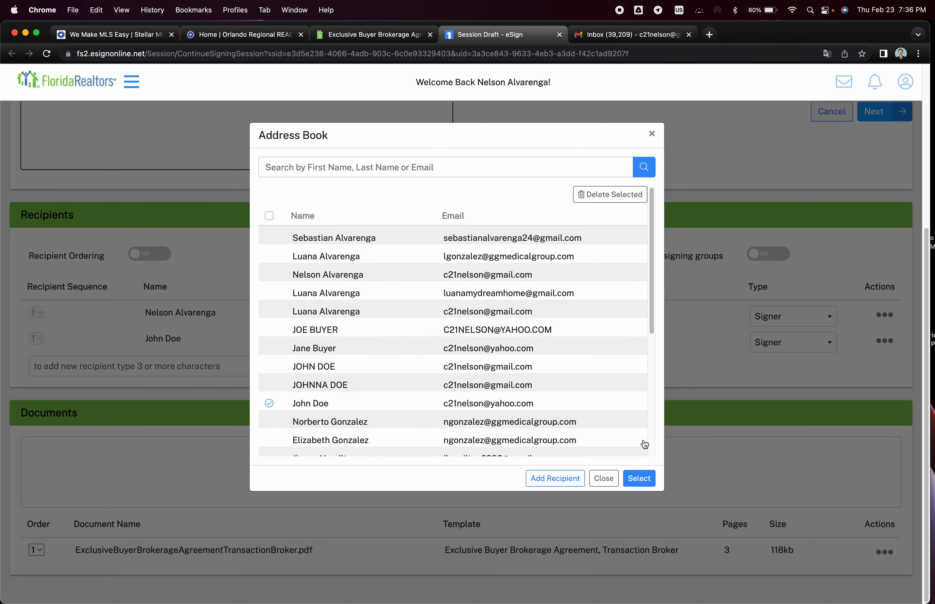
{"action": "left_click", "coordinate": [639, 478]}
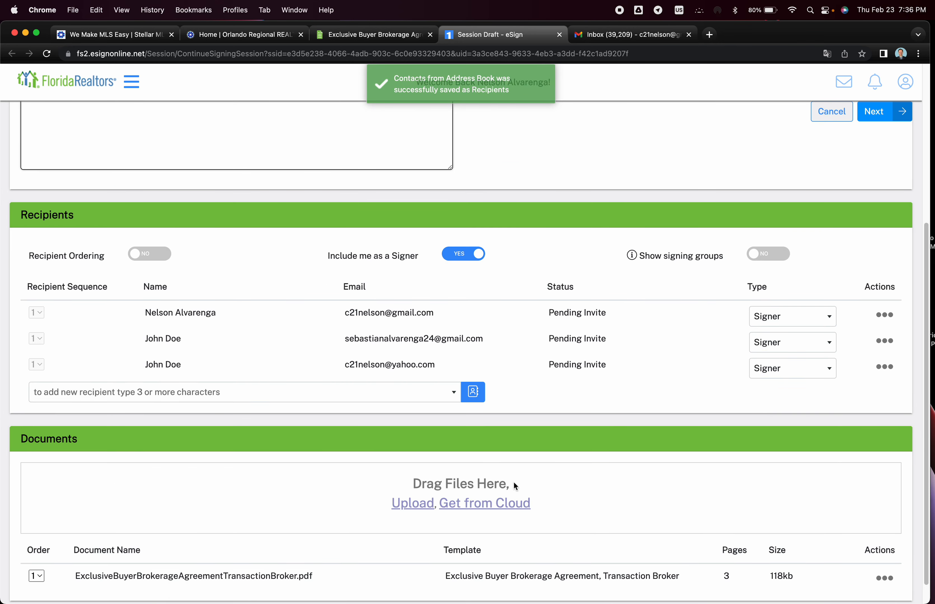
Delete the third recipient, the duplicate buyer entry, from the session's recipient list and confirm the deletion.
{"action": "scroll", "coordinate": [613, 475], "scroll_direction": "down", "scroll_amount": 1}
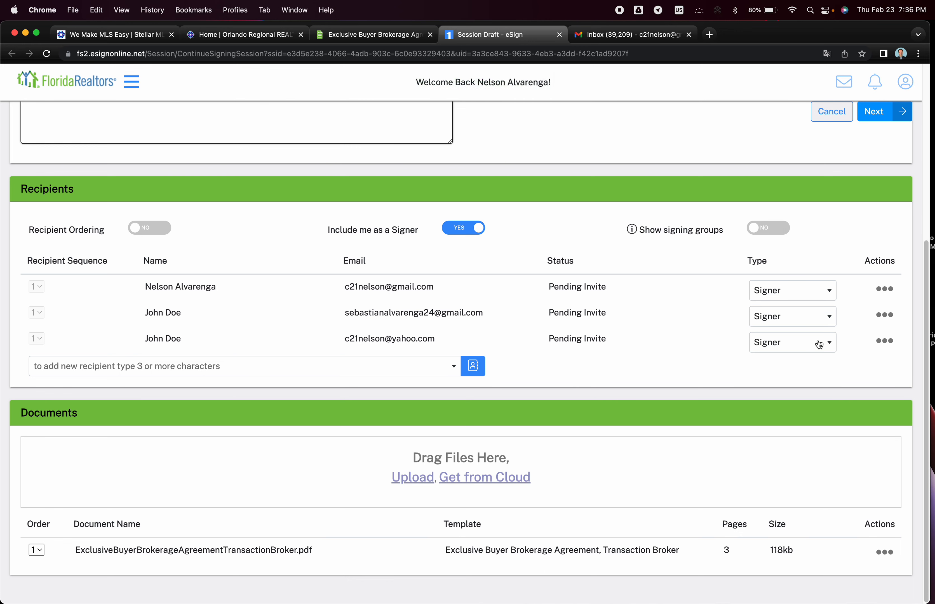
{"action": "left_click", "coordinate": [885, 343]}
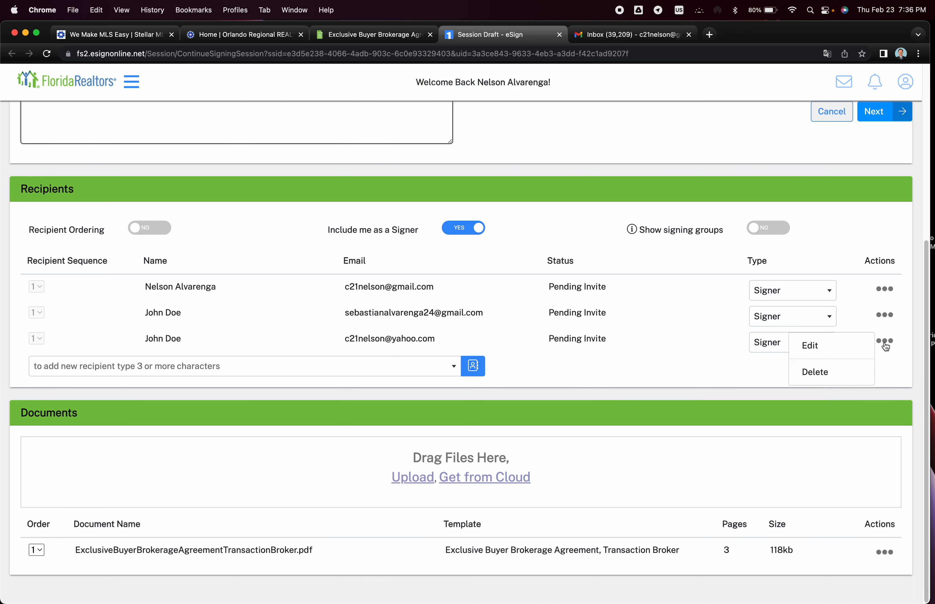
{"action": "left_click", "coordinate": [821, 374]}
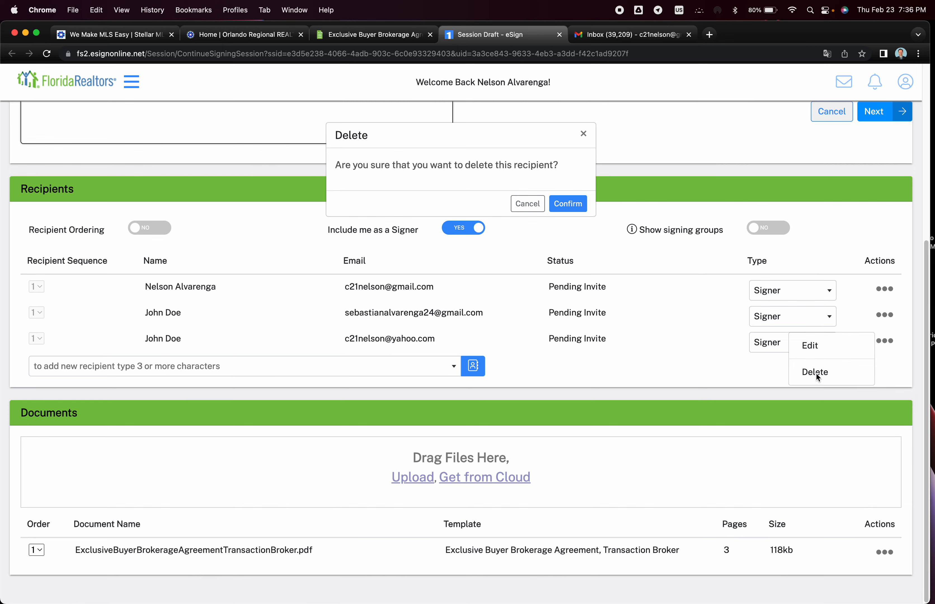
{"action": "left_click", "coordinate": [816, 369]}
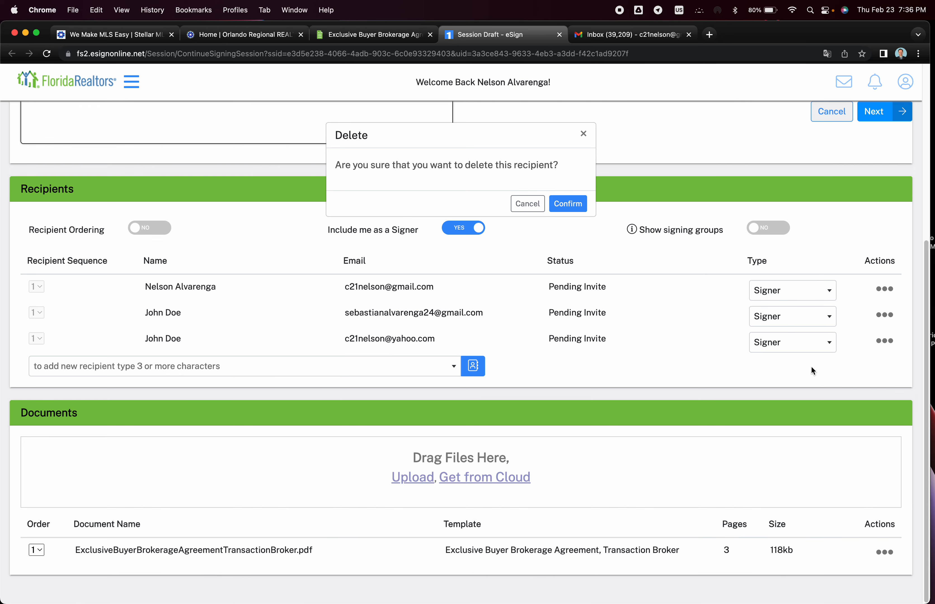
{"action": "scroll", "coordinate": [647, 317], "scroll_direction": "up", "scroll_amount": 10}
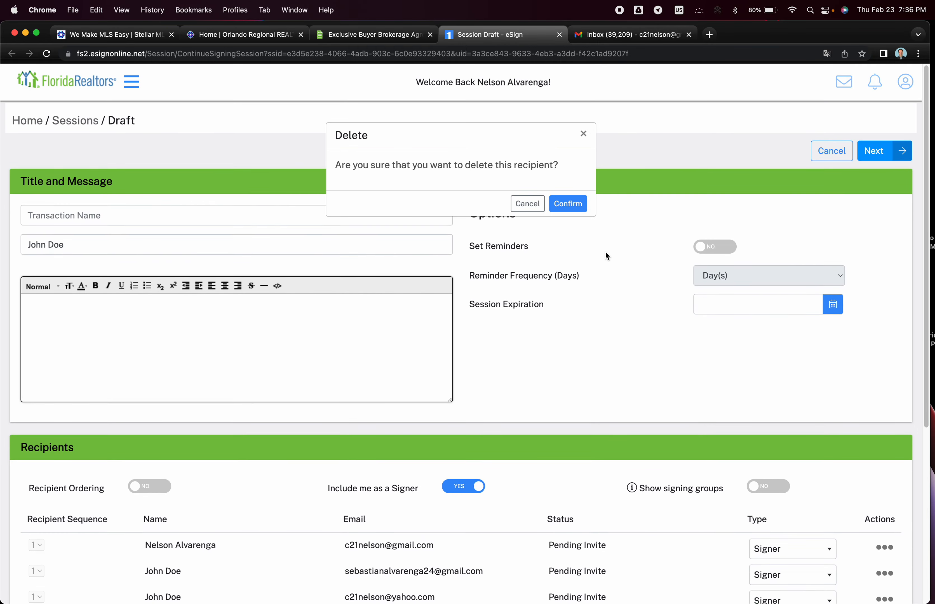
{"action": "left_click", "coordinate": [569, 203]}
{"action": "scroll", "coordinate": [550, 321], "scroll_direction": "down", "scroll_amount": 5}
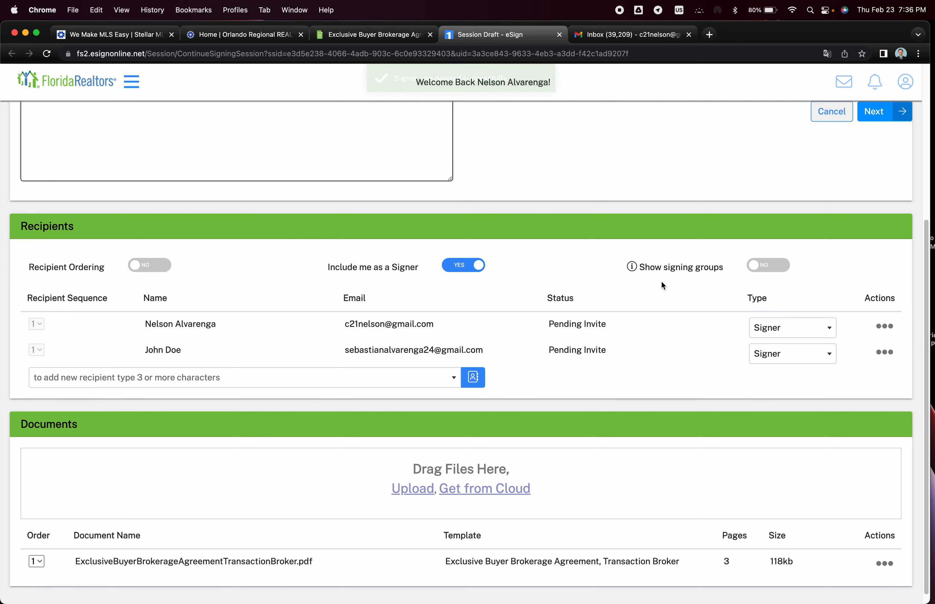
Proceed to signer designation and assign the buyer recipient to Buyer 1 and the agent to Buyer's Agent 1.
{"action": "scroll", "coordinate": [662, 283], "scroll_direction": "up", "scroll_amount": 5}
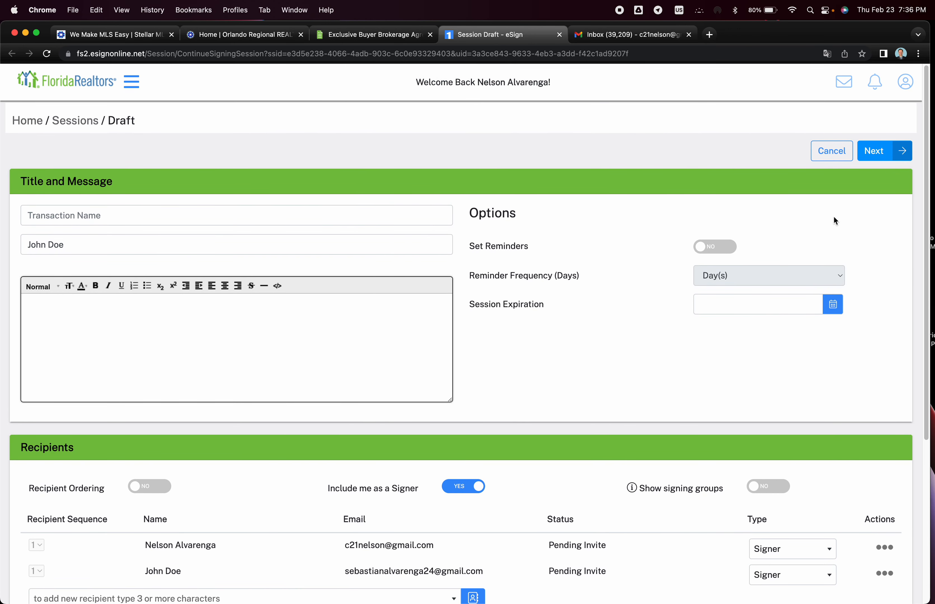
{"action": "left_click", "coordinate": [876, 154]}
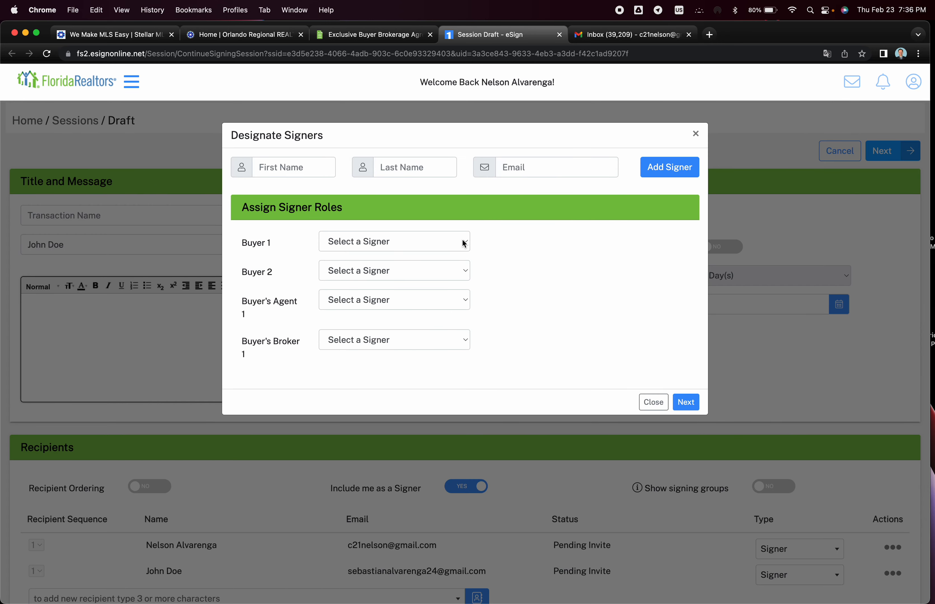
{"action": "left_click", "coordinate": [463, 243]}
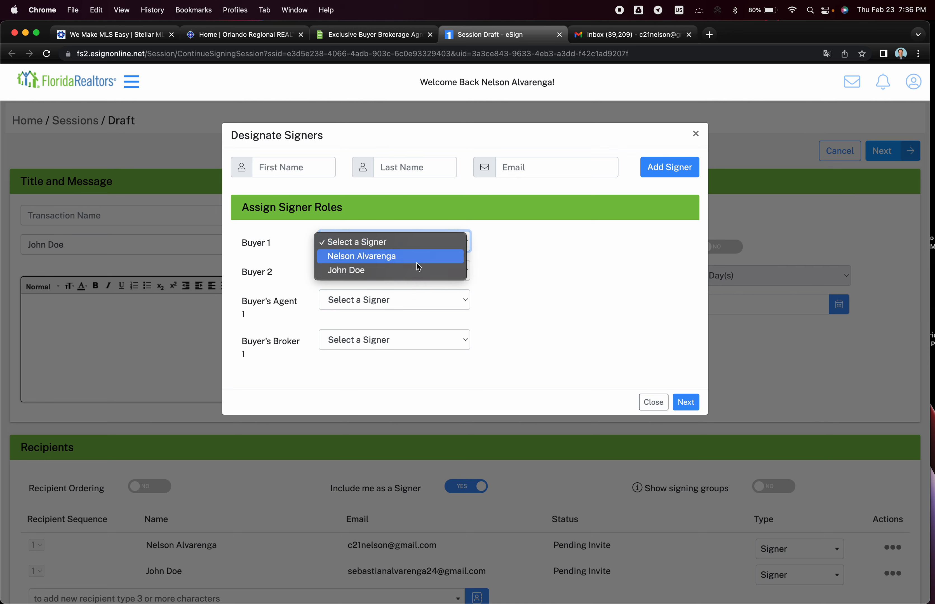
{"action": "left_click", "coordinate": [399, 271]}
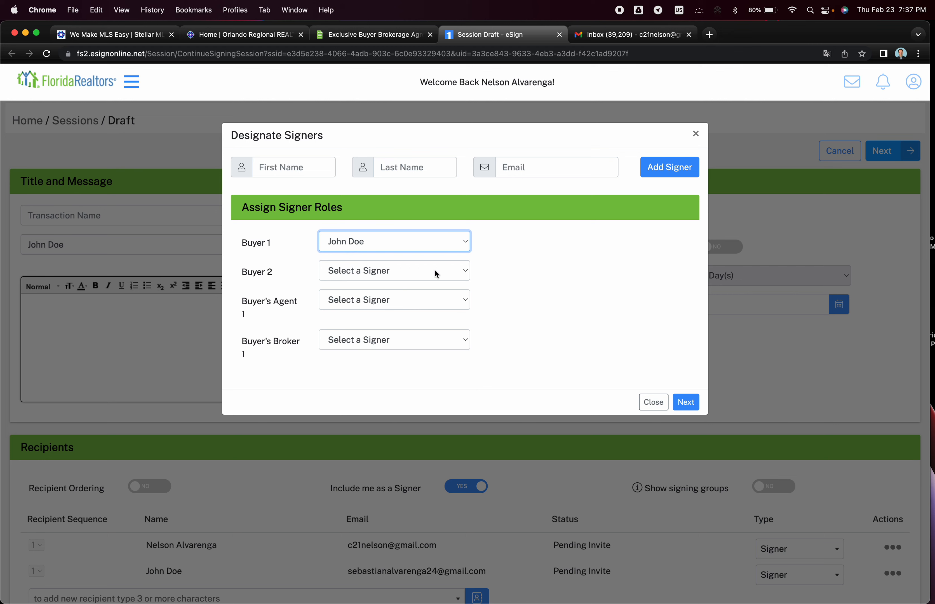
{"action": "left_click", "coordinate": [415, 304]}
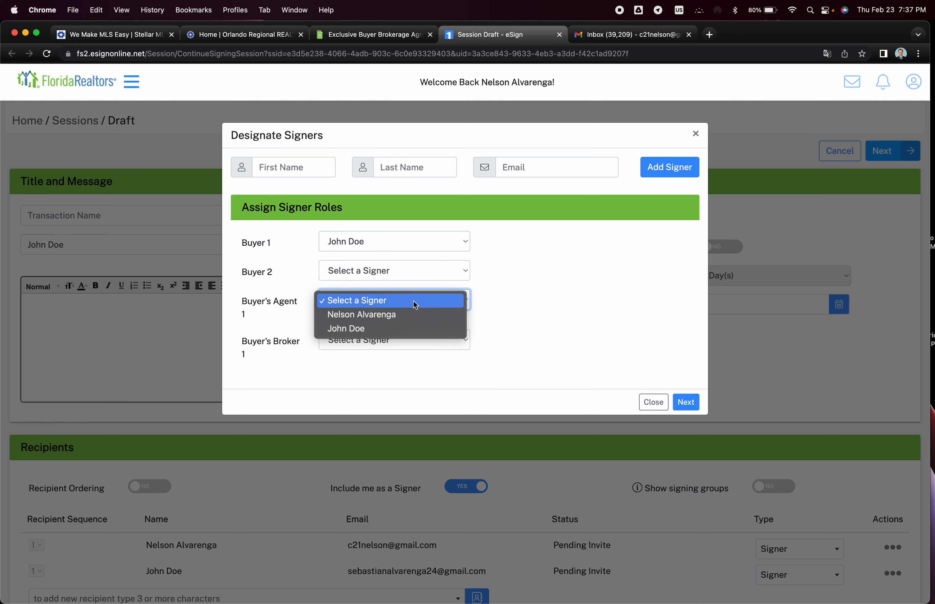
{"action": "left_click", "coordinate": [388, 315]}
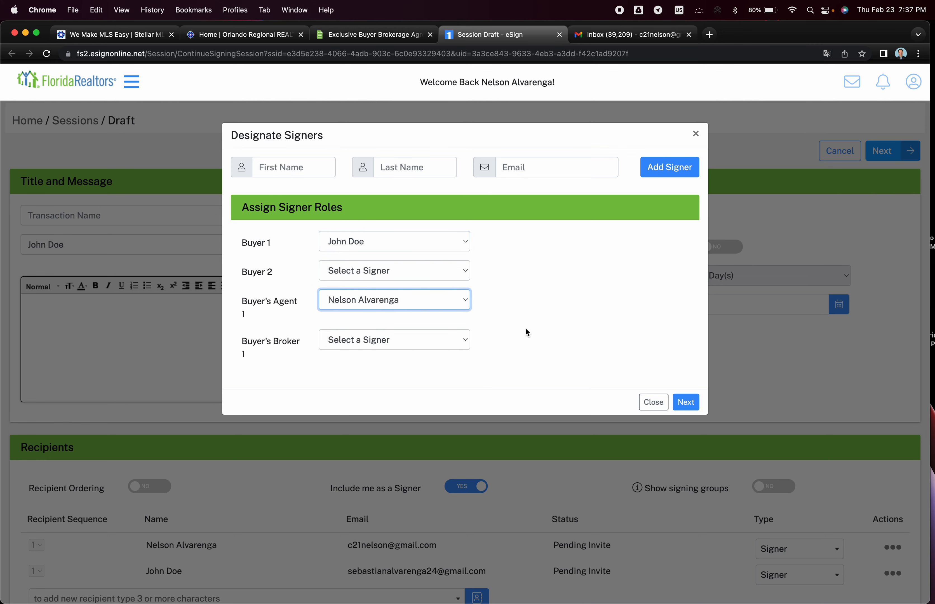
Leave Buyer's Broker 1 unassigned, continue, and agree to remove the unassigned signing locations from the templates.
{"action": "left_click", "coordinate": [437, 342]}
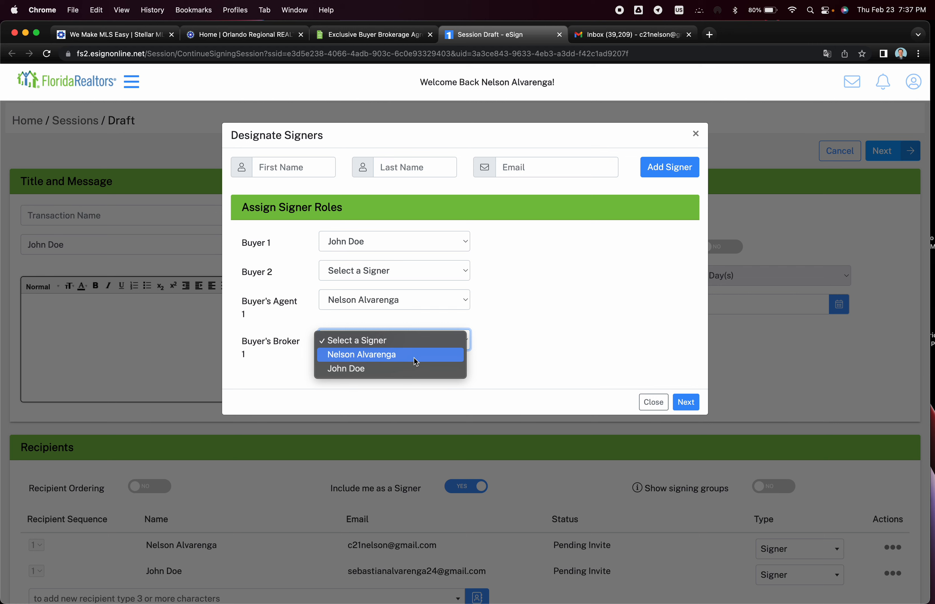
{"action": "left_click", "coordinate": [525, 310]}
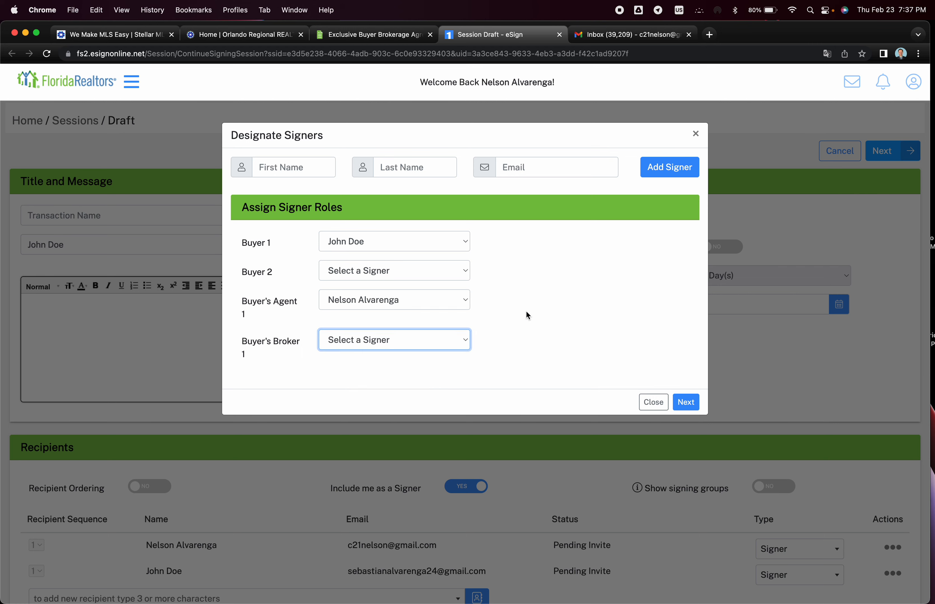
{"action": "left_click", "coordinate": [691, 404]}
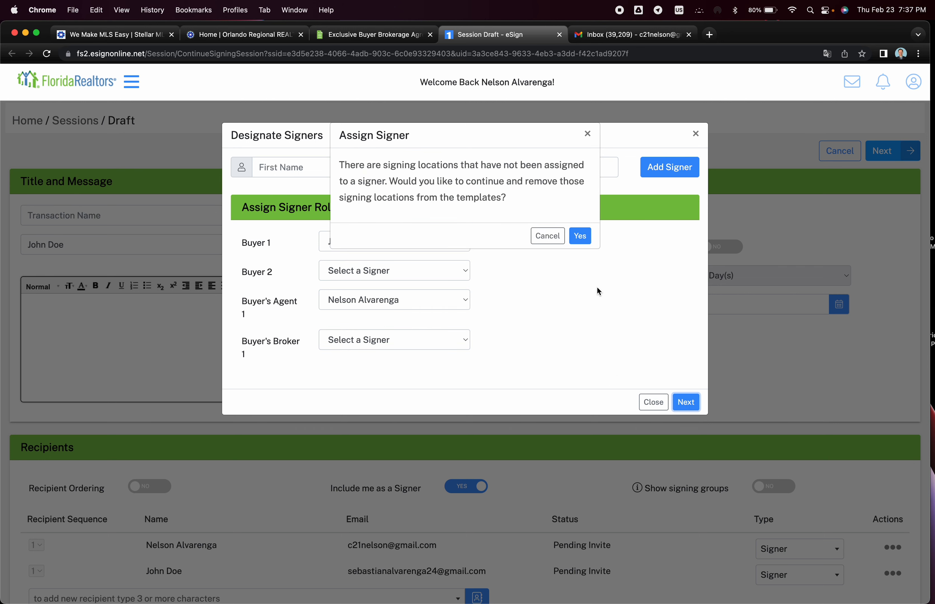
{"action": "left_click", "coordinate": [580, 237]}
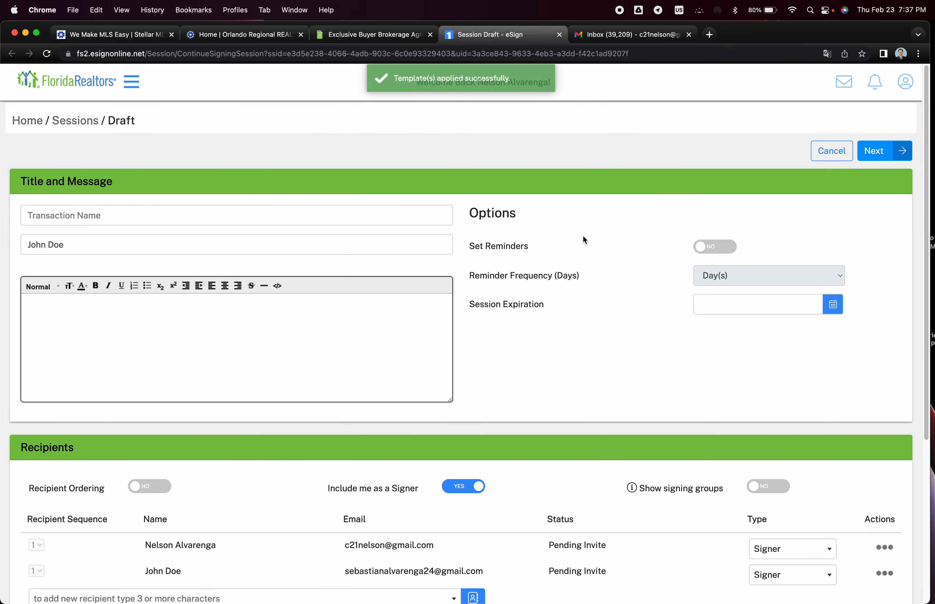
{"action": "scroll", "coordinate": [590, 339], "scroll_direction": "down", "scroll_amount": 6}
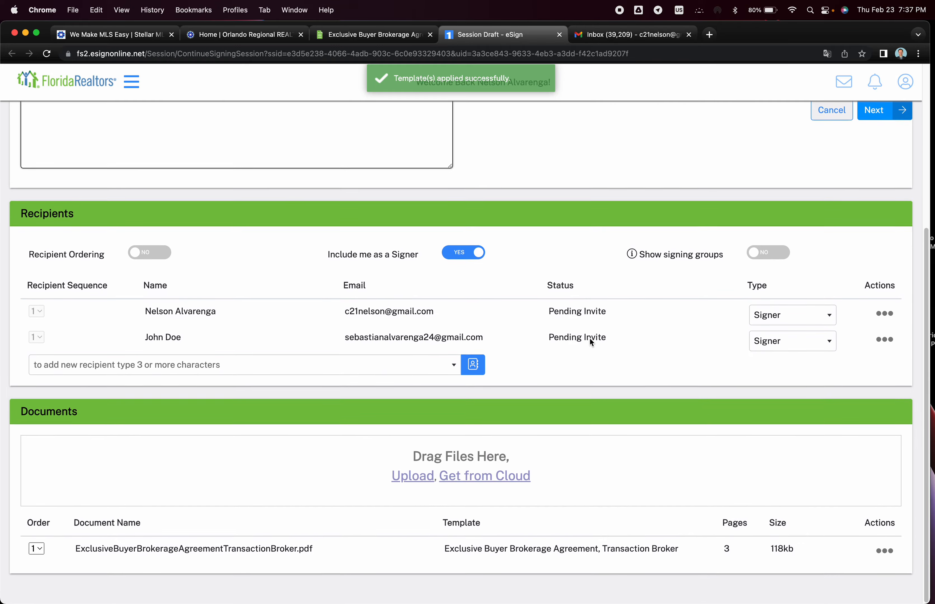
{"action": "scroll", "coordinate": [590, 339], "scroll_direction": "up", "scroll_amount": 6}
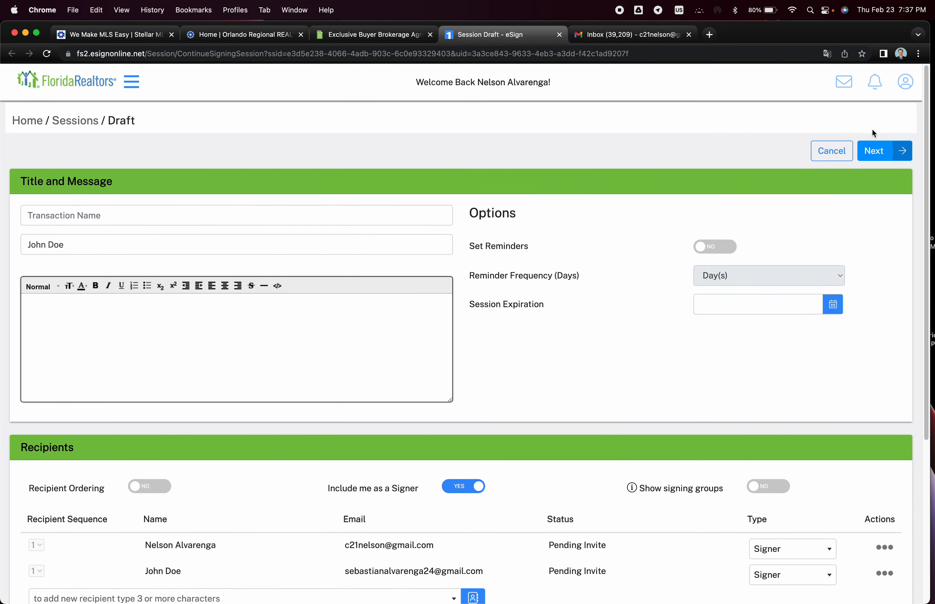
Continue to the agreement and check the buyer's and agent's initials, signature and date tags across all three pages.
{"action": "left_click", "coordinate": [876, 154]}
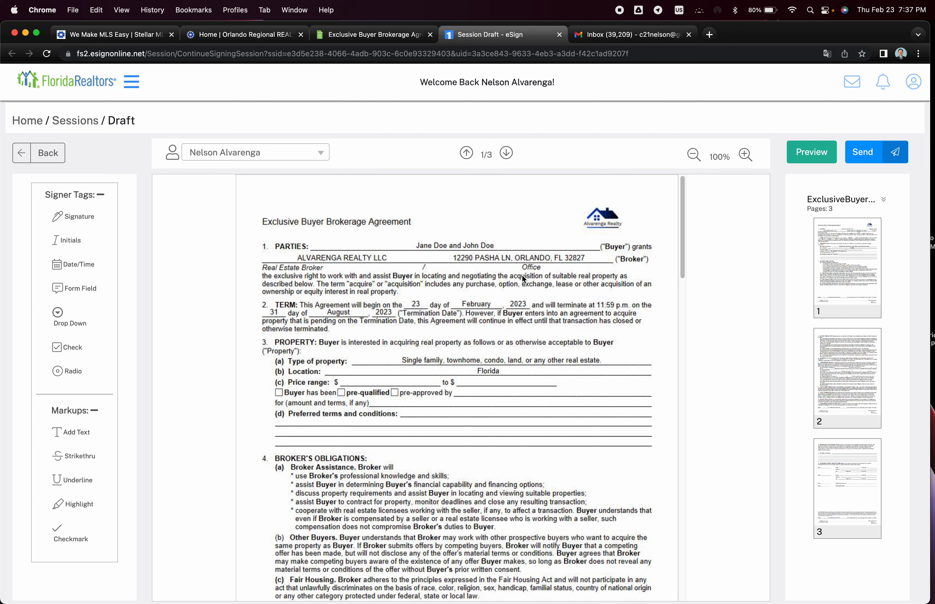
{"action": "scroll", "coordinate": [494, 367], "scroll_direction": "down", "scroll_amount": 10}
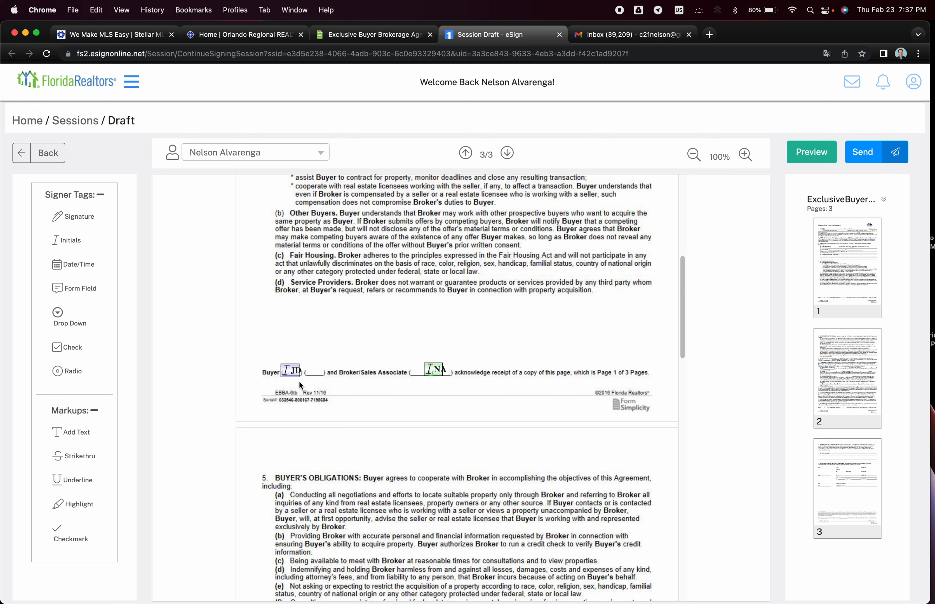
{"action": "mouse_move", "coordinate": [298, 378]}
{"action": "scroll", "coordinate": [429, 403], "scroll_direction": "down", "scroll_amount": 15}
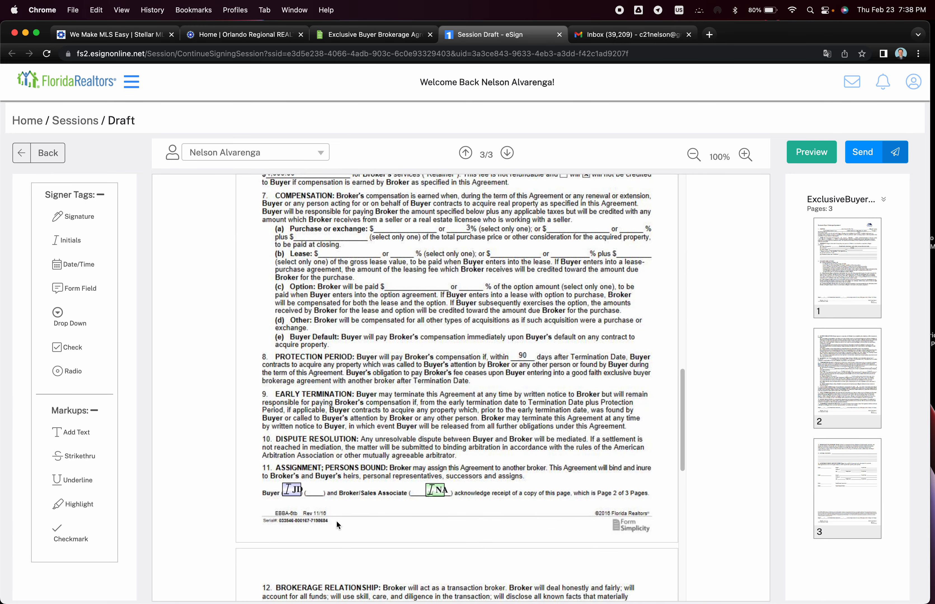
{"action": "mouse_move", "coordinate": [301, 495]}
{"action": "scroll", "coordinate": [443, 514], "scroll_direction": "down", "scroll_amount": 3}
{"action": "scroll", "coordinate": [444, 514], "scroll_direction": "down", "scroll_amount": 8}
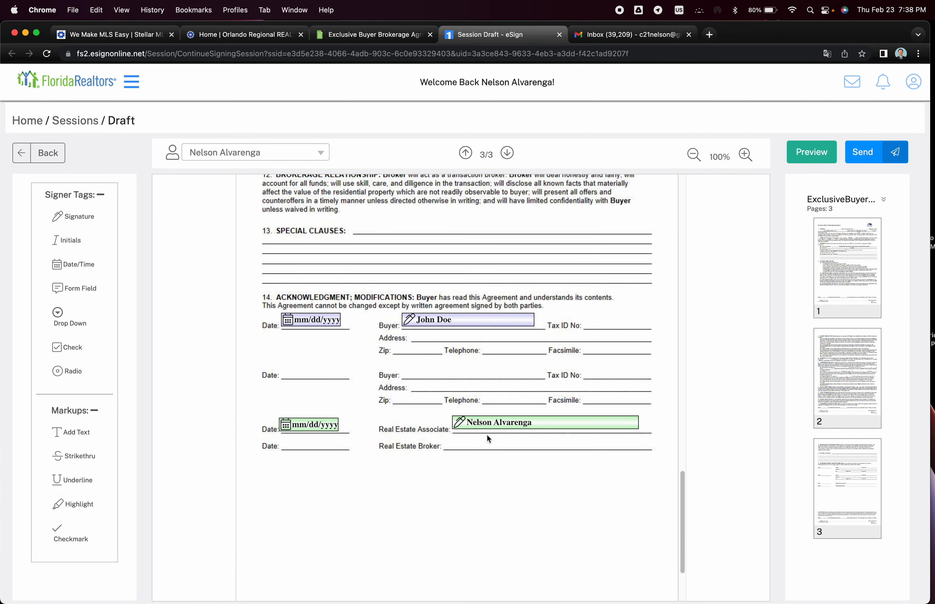
{"action": "scroll", "coordinate": [447, 462], "scroll_direction": "down", "scroll_amount": 3}
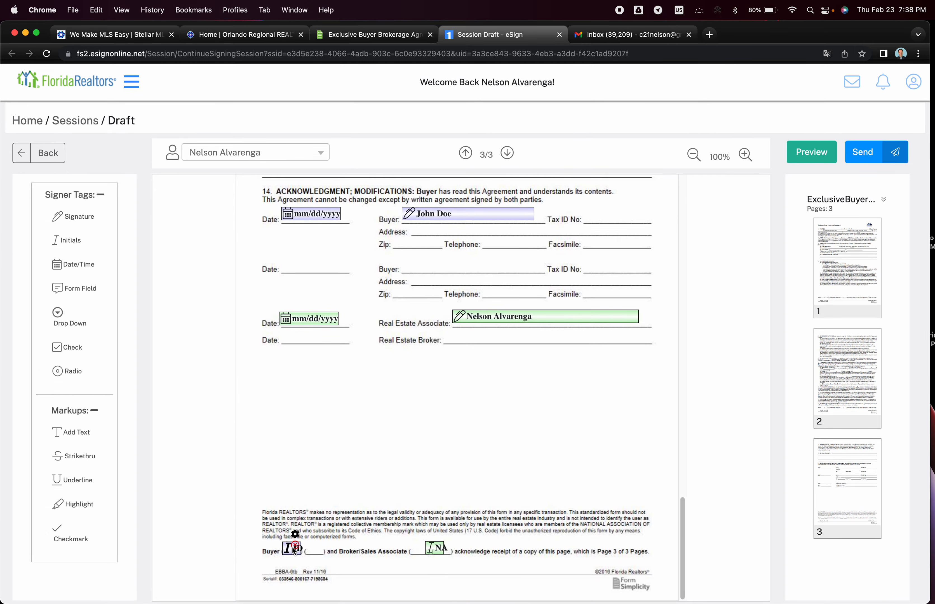
{"action": "scroll", "coordinate": [446, 481], "scroll_direction": "up", "scroll_amount": 20}
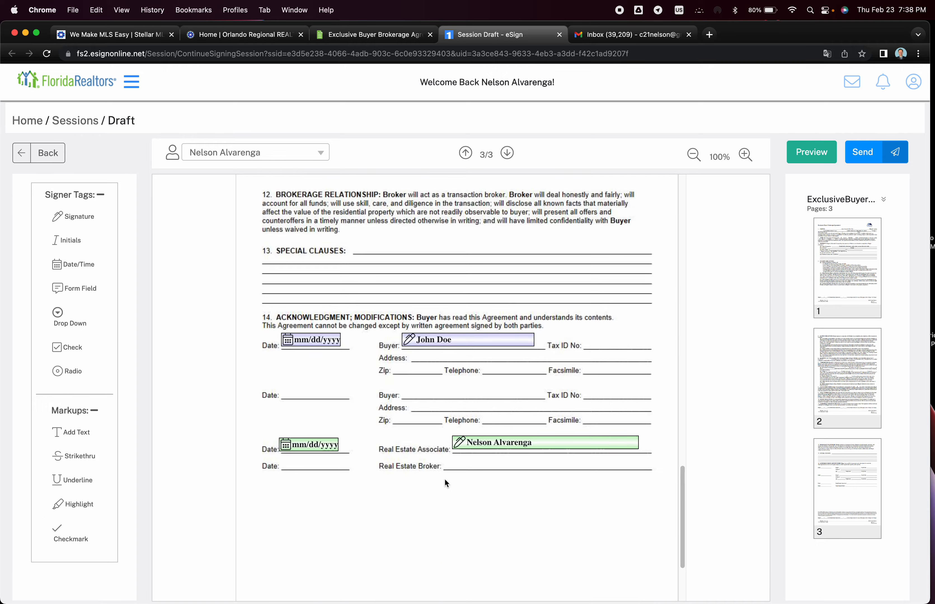
{"action": "scroll", "coordinate": [445, 480], "scroll_direction": "up", "scroll_amount": 5}
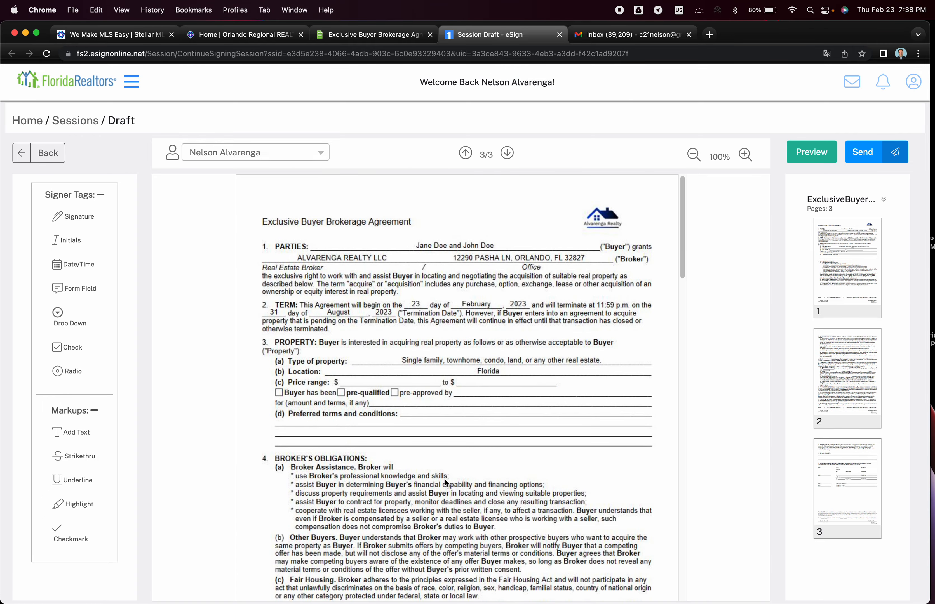
Send the session, choose to sign now, and start signing after agreeing to the Consumer Disclosure.
{"action": "left_click", "coordinate": [860, 156]}
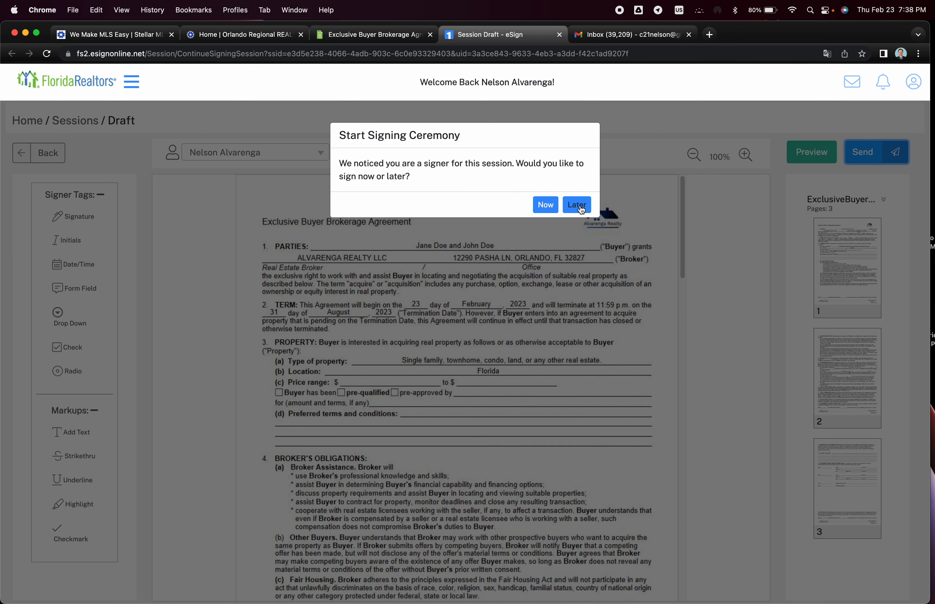
{"action": "left_click", "coordinate": [544, 204]}
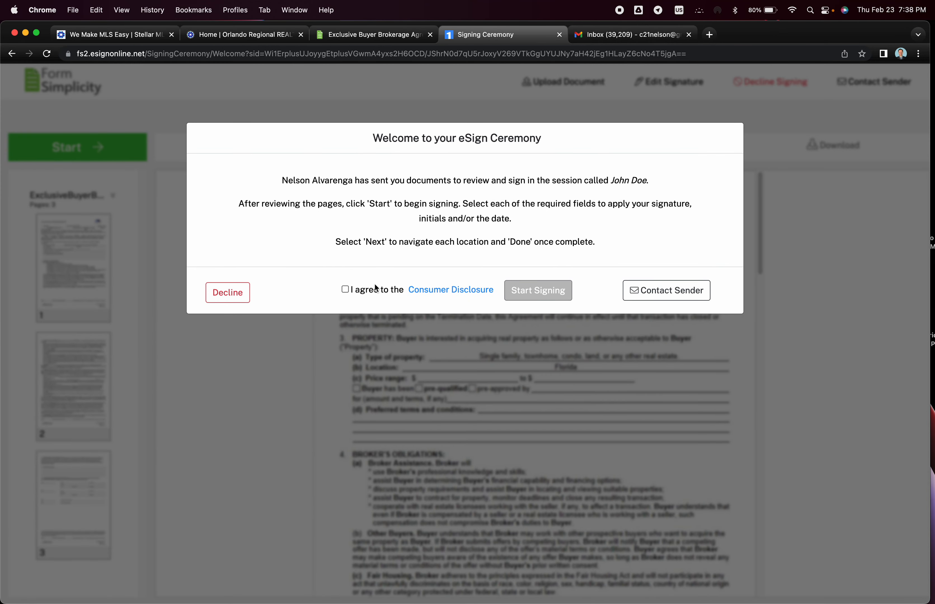
{"action": "left_click", "coordinate": [346, 289]}
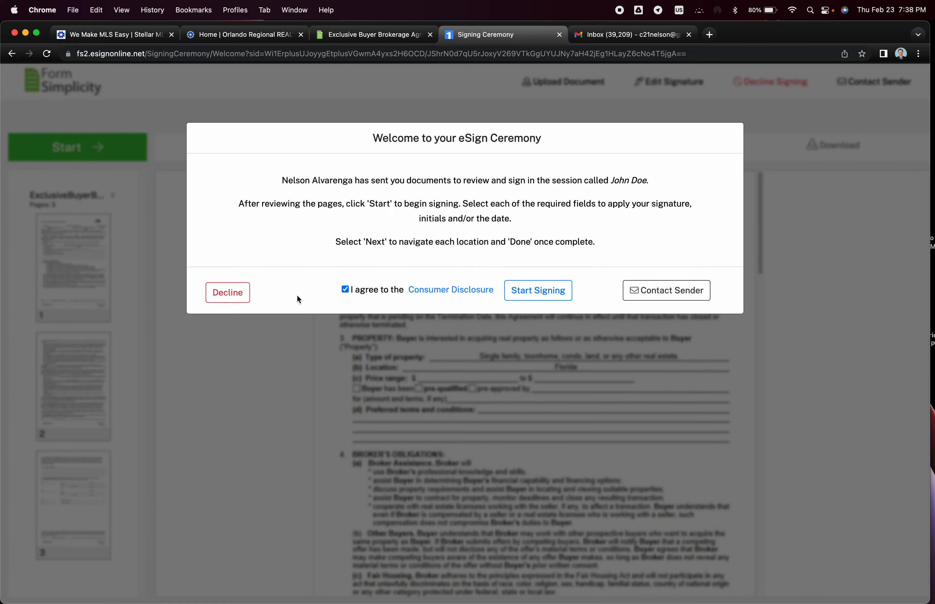
{"action": "left_click", "coordinate": [532, 290]}
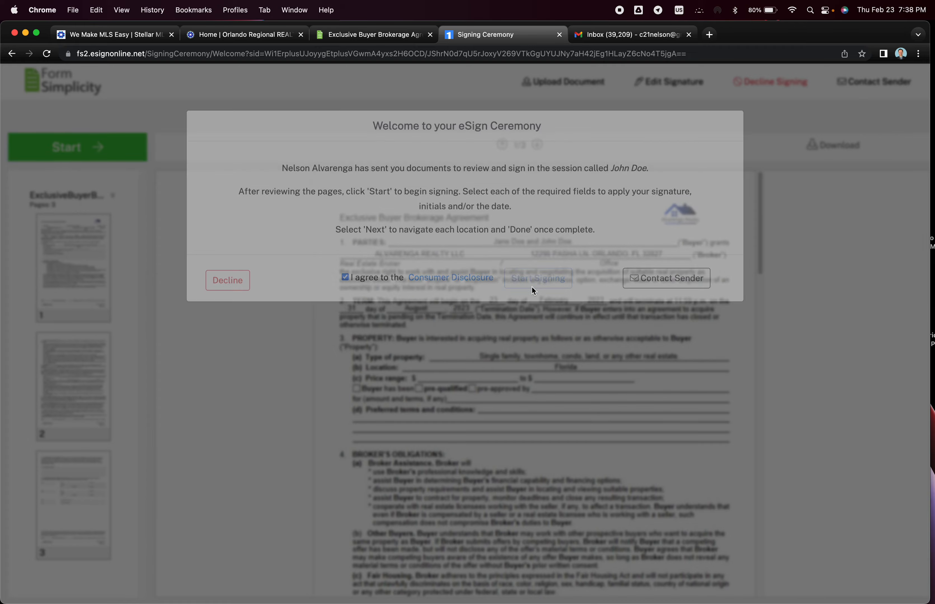
Apply the agent's initials in the Broker/Sales Associate fields at the foot of pages 1 and 2.
{"action": "scroll", "coordinate": [530, 298], "scroll_direction": "down", "scroll_amount": 10}
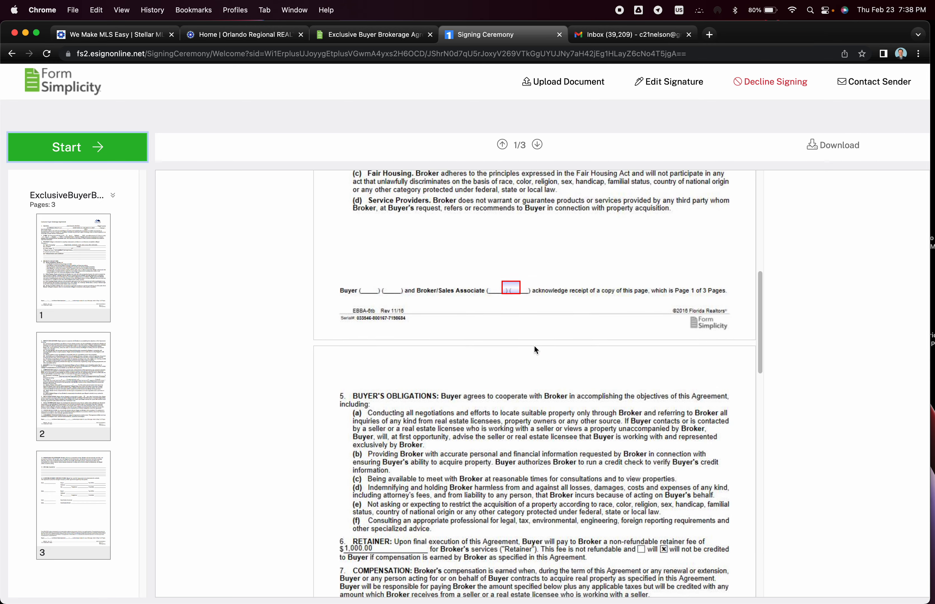
{"action": "left_click", "coordinate": [511, 280]}
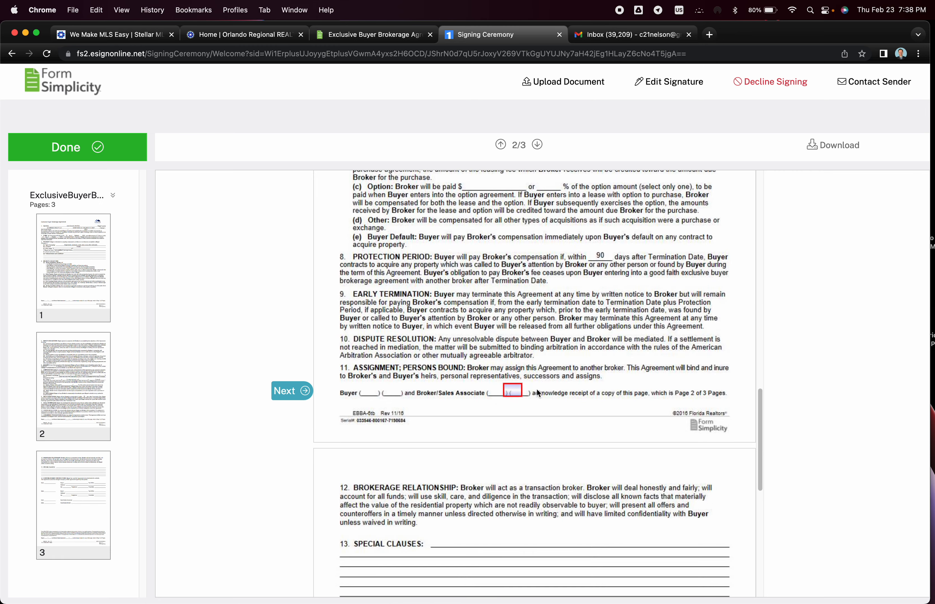
{"action": "left_click", "coordinate": [518, 391]}
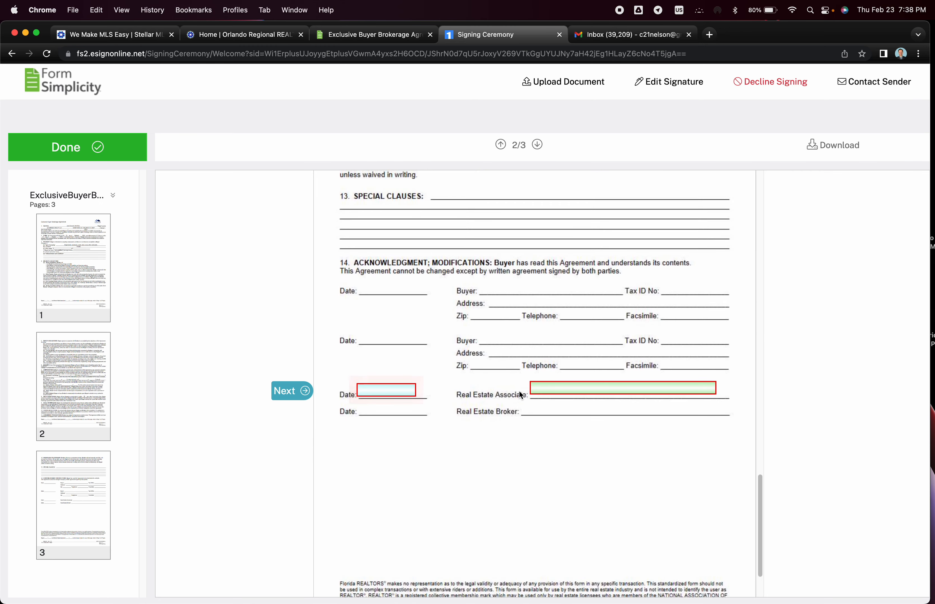
Fill in the Real Estate Associate's date, signature and initials on page 3 and complete the signing ceremony.
{"action": "left_click", "coordinate": [400, 389]}
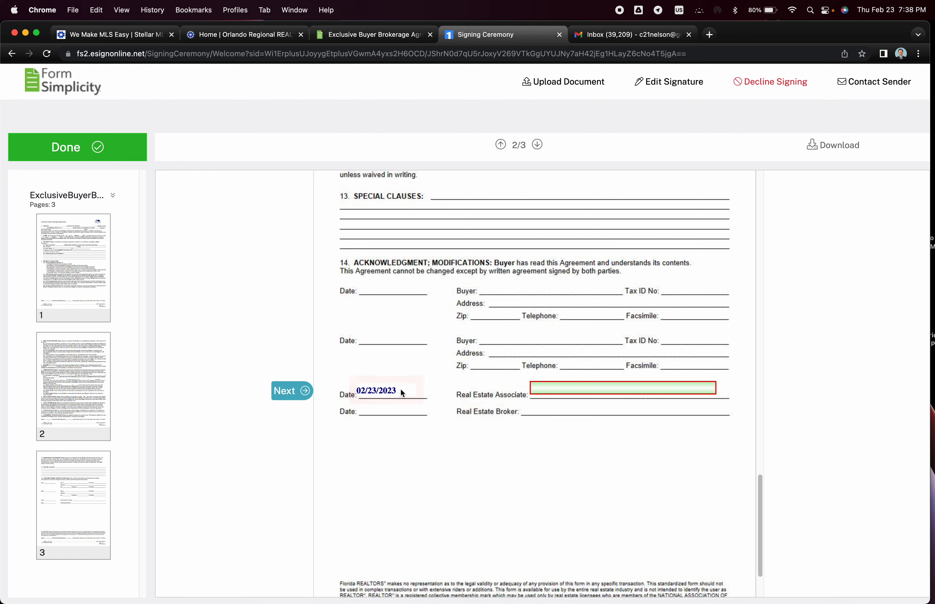
{"action": "left_click", "coordinate": [548, 392]}
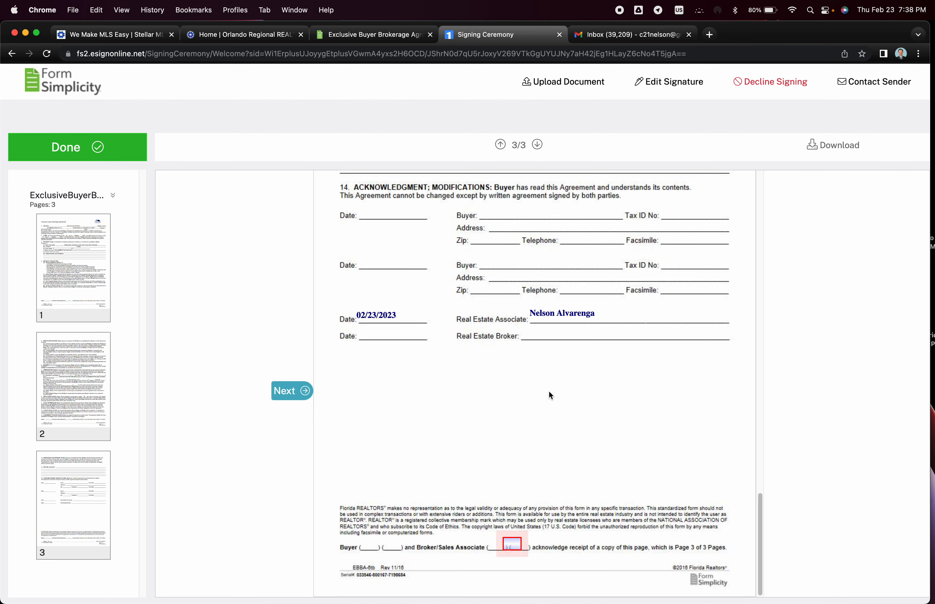
{"action": "left_click", "coordinate": [512, 544]}
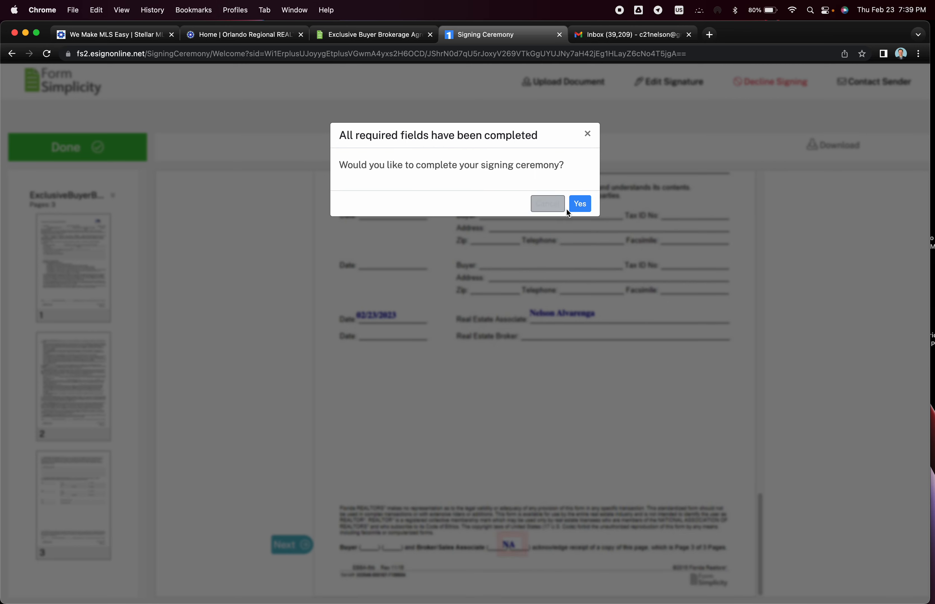
{"action": "left_click", "coordinate": [582, 208]}
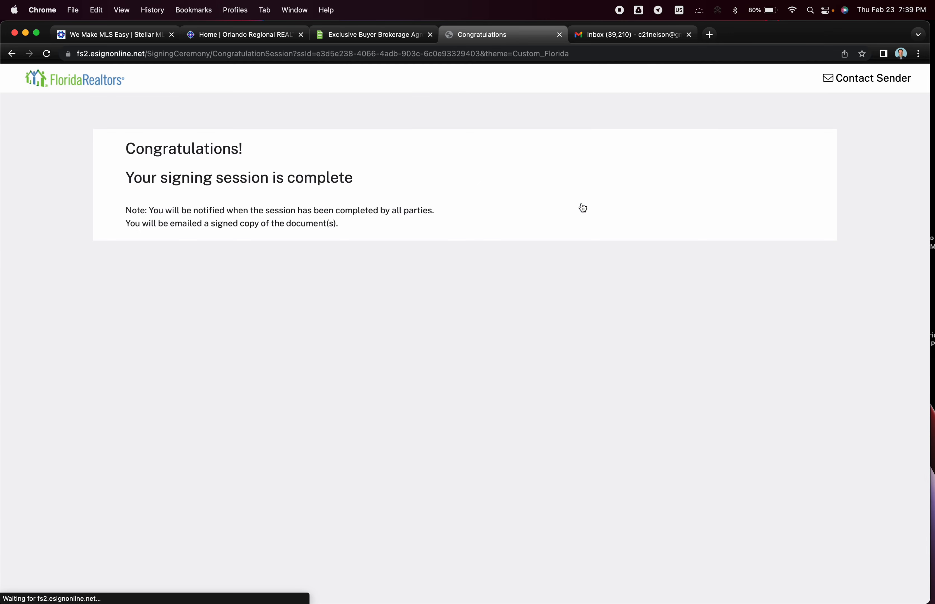